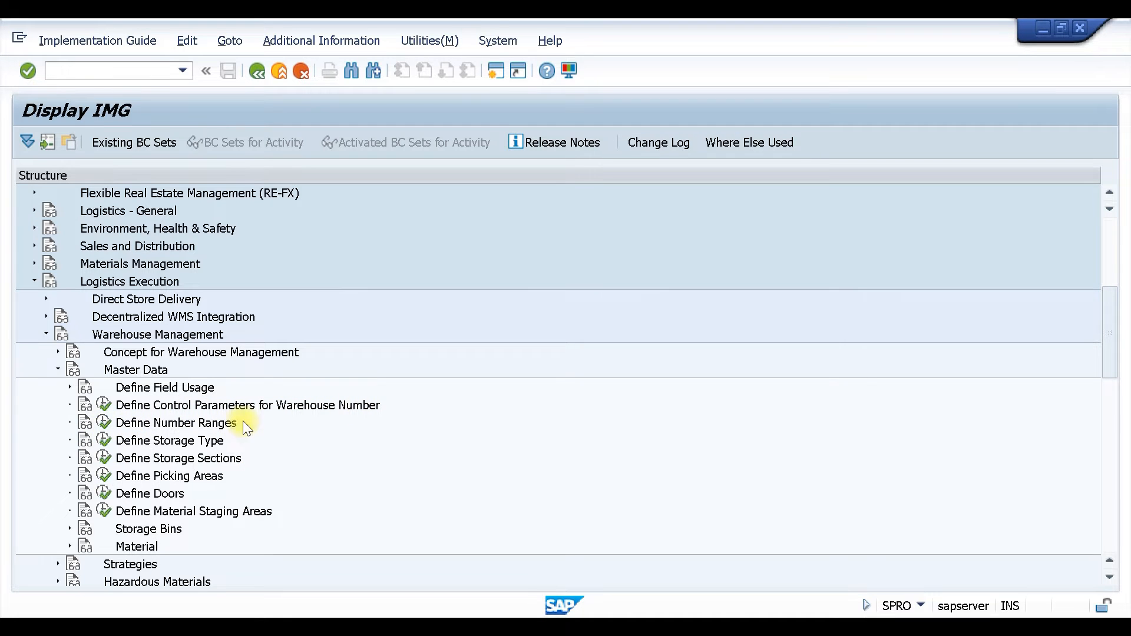
Step: Open the warehouse management number range assignments and position the list at warehouse W01
click(104, 423)
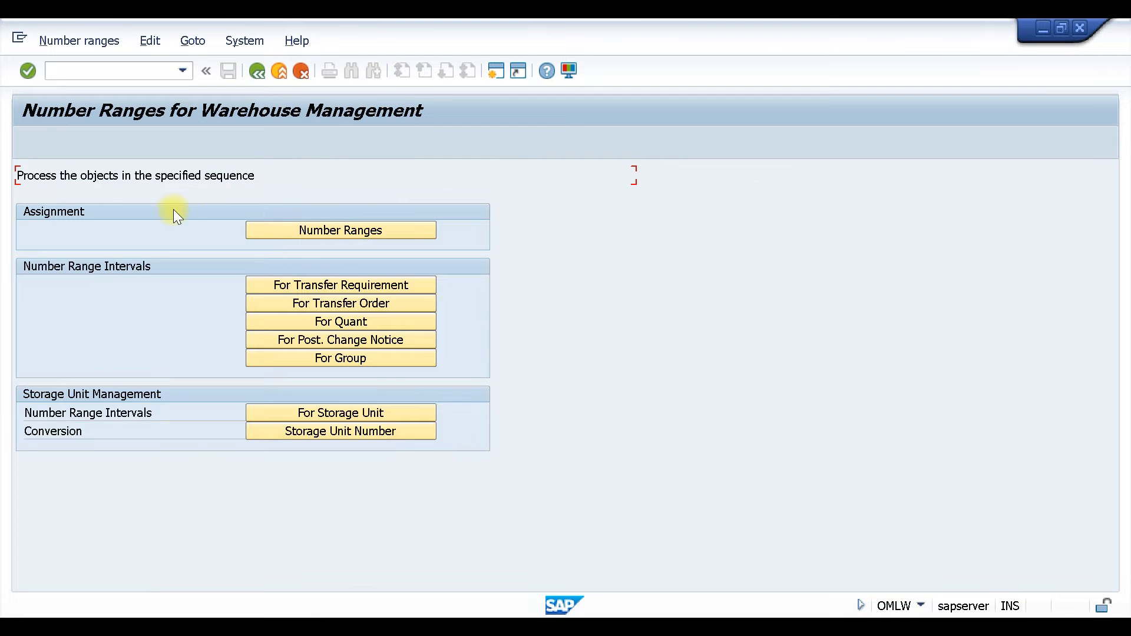
click(313, 229)
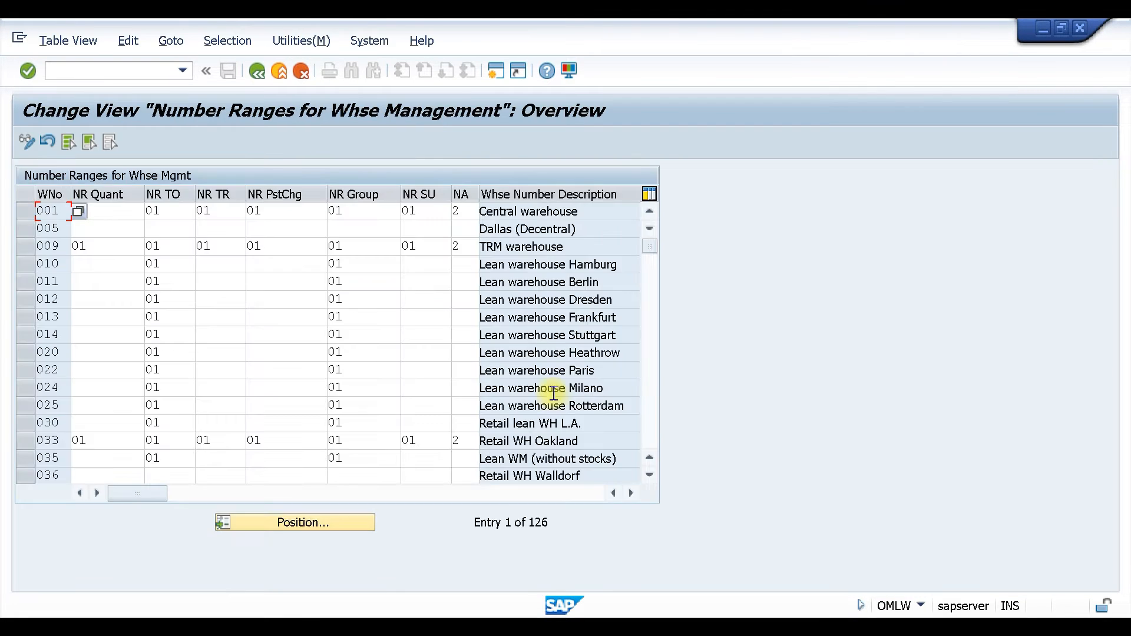
click(225, 527)
text(001)
key(Return)
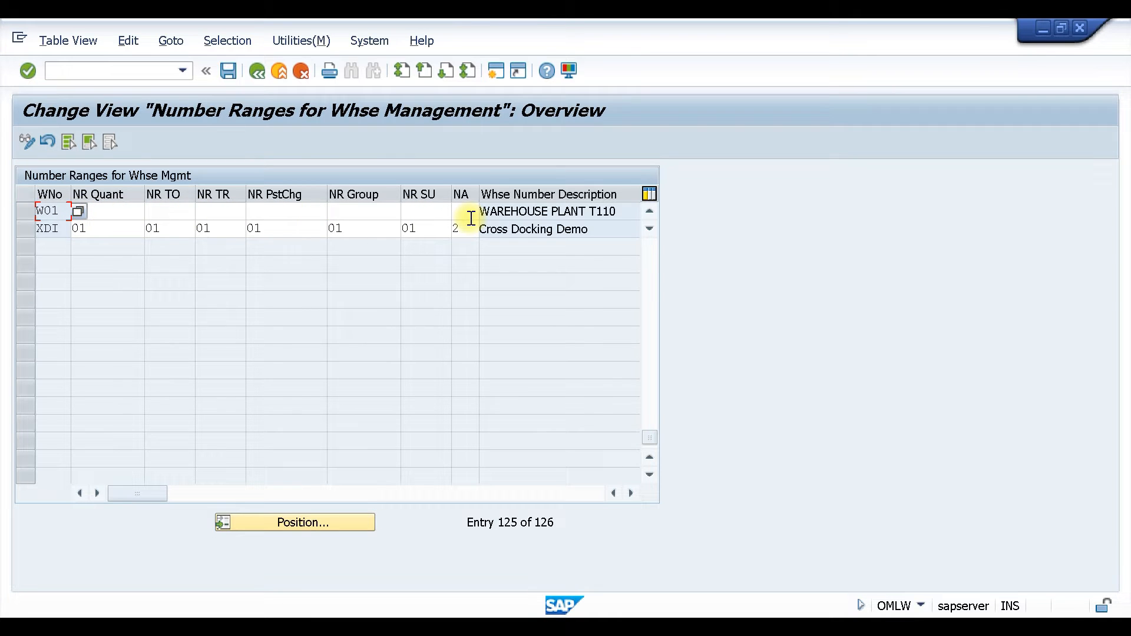
Step: For W01, assign number range 01 to quant, transfer order, transfer requirement, posting change, group and storage unit, with number assignment type 2
click(124, 210)
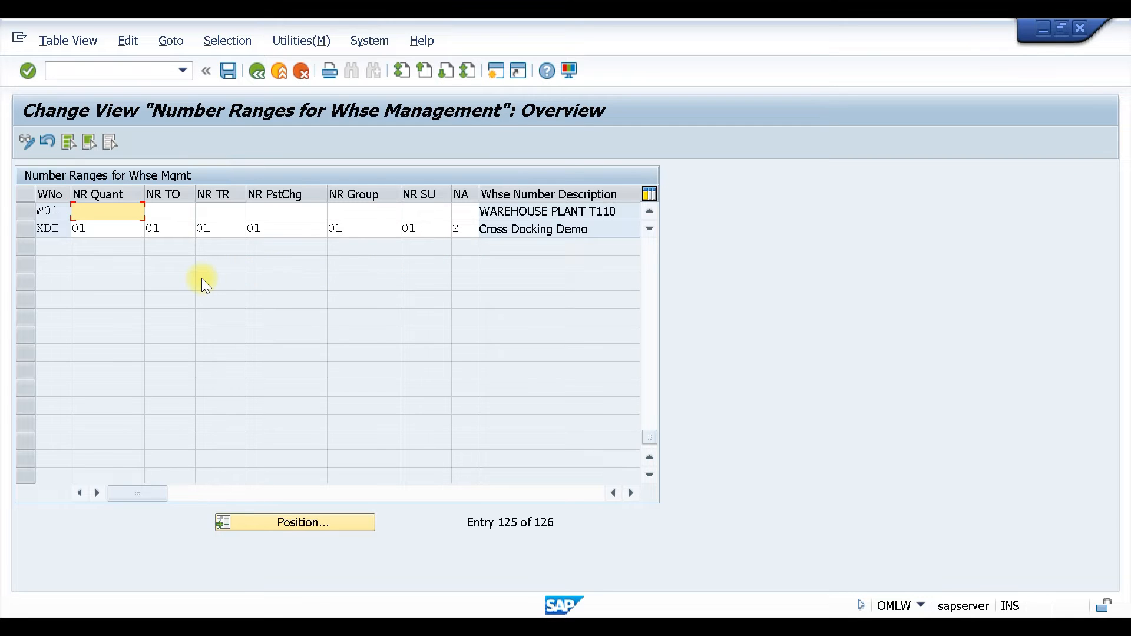
text(01)
key(Tab)
text(01)
key(Tab)
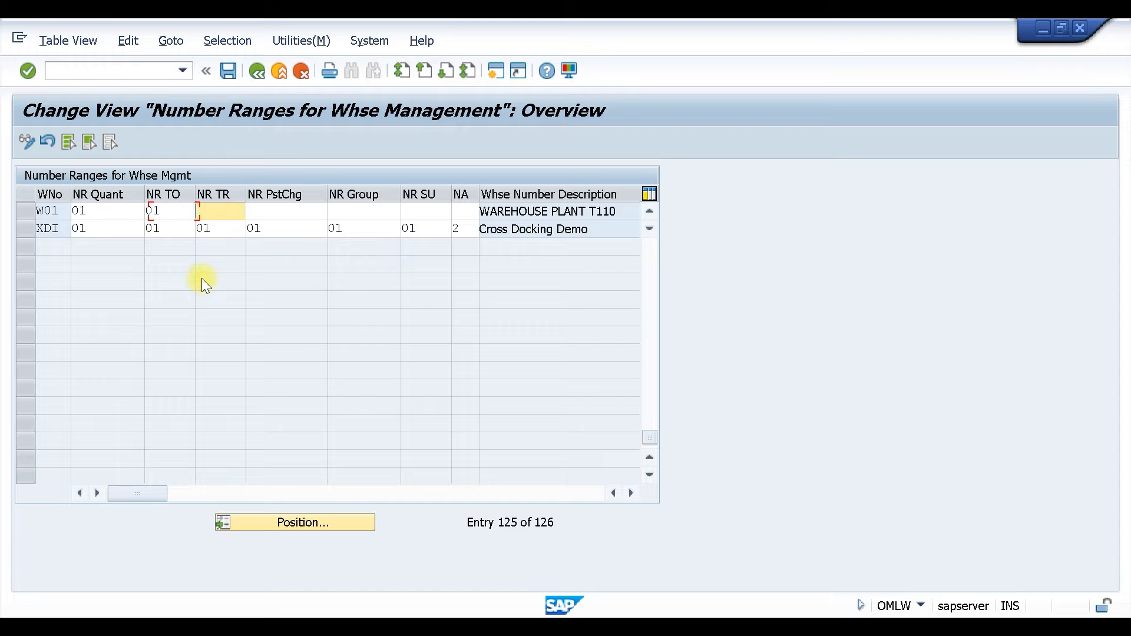
text(01)
key(Tab)
text(01)
key(Tab)
text(01)
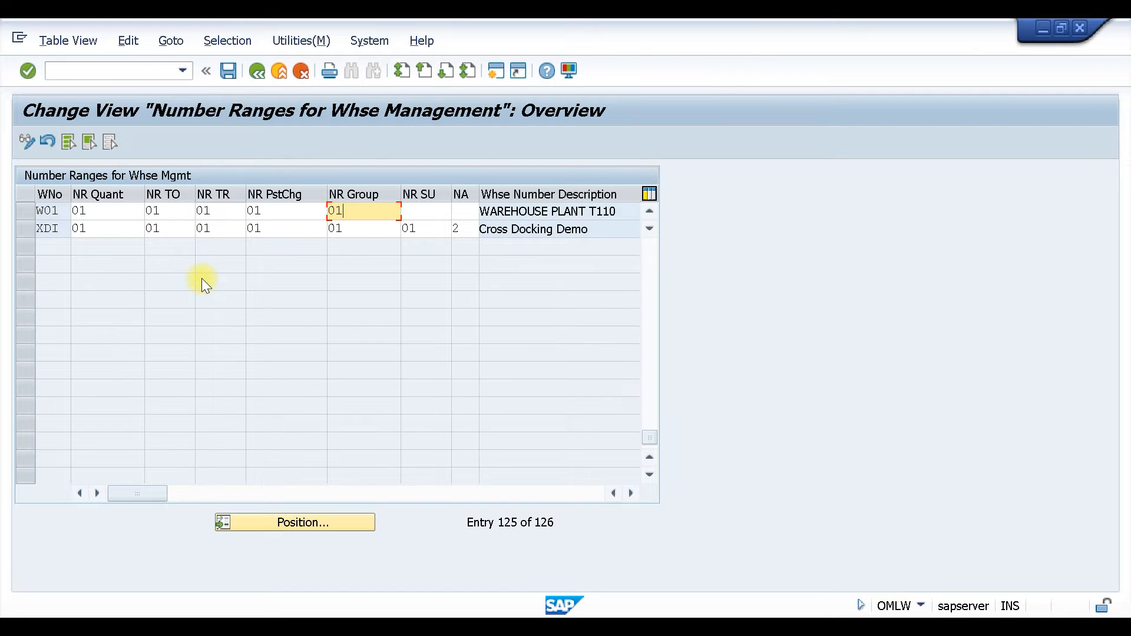
key(Tab)
text(01)
key(Tab)
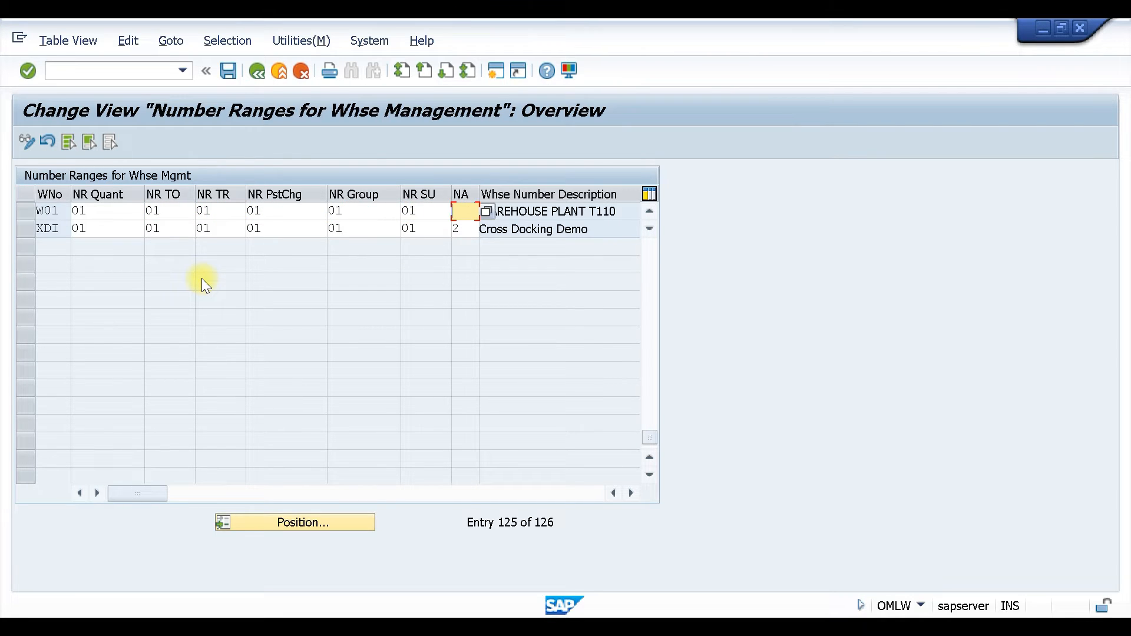
text(2)
Step: Review each number range entry in the W01 row and the available storage unit number assignment types
drag(89, 214, 65, 212)
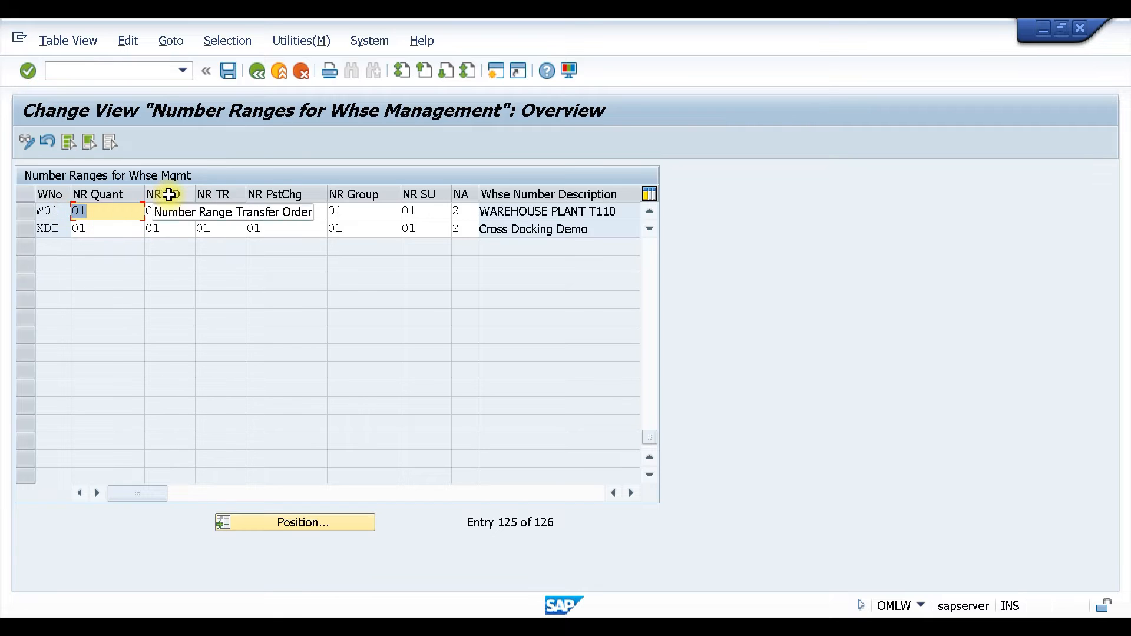
drag(169, 211, 147, 212)
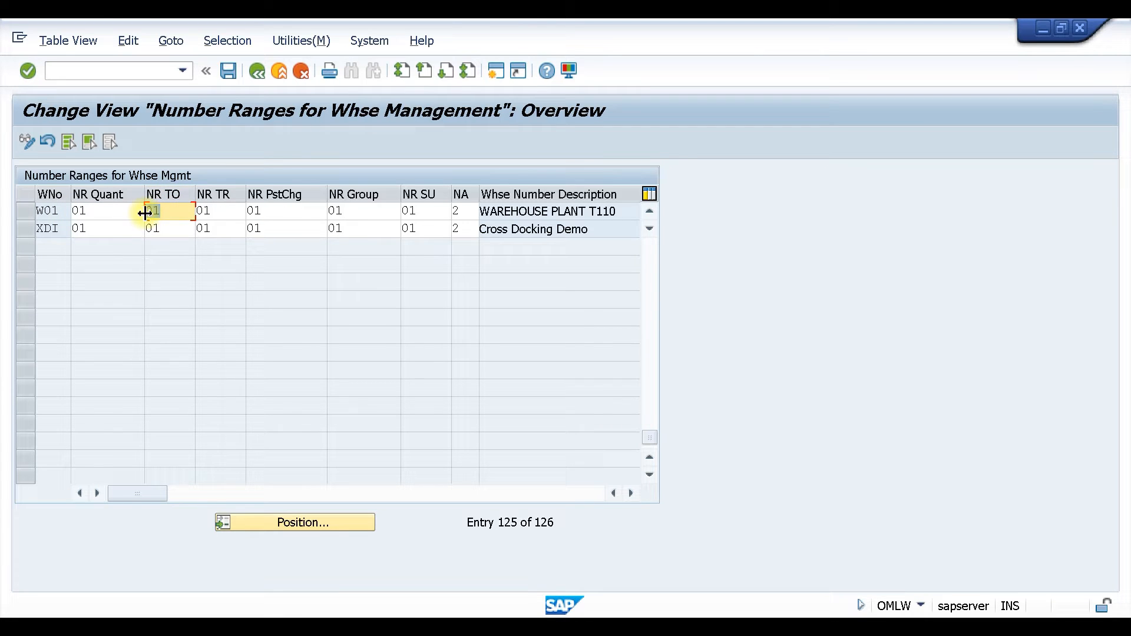
drag(233, 212, 194, 212)
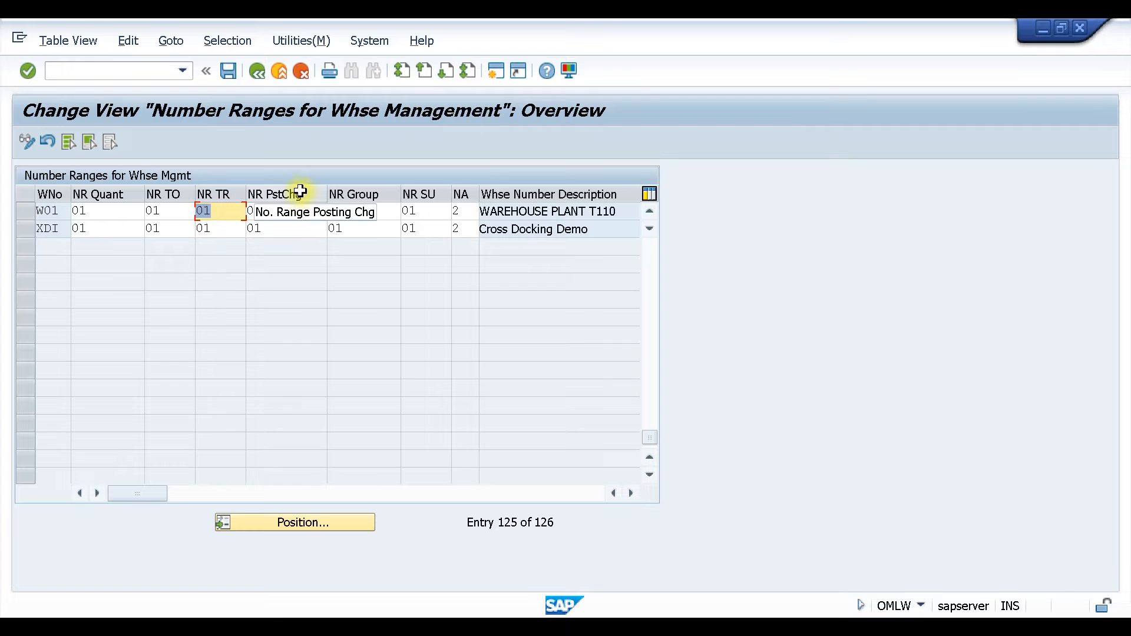
drag(284, 211, 238, 211)
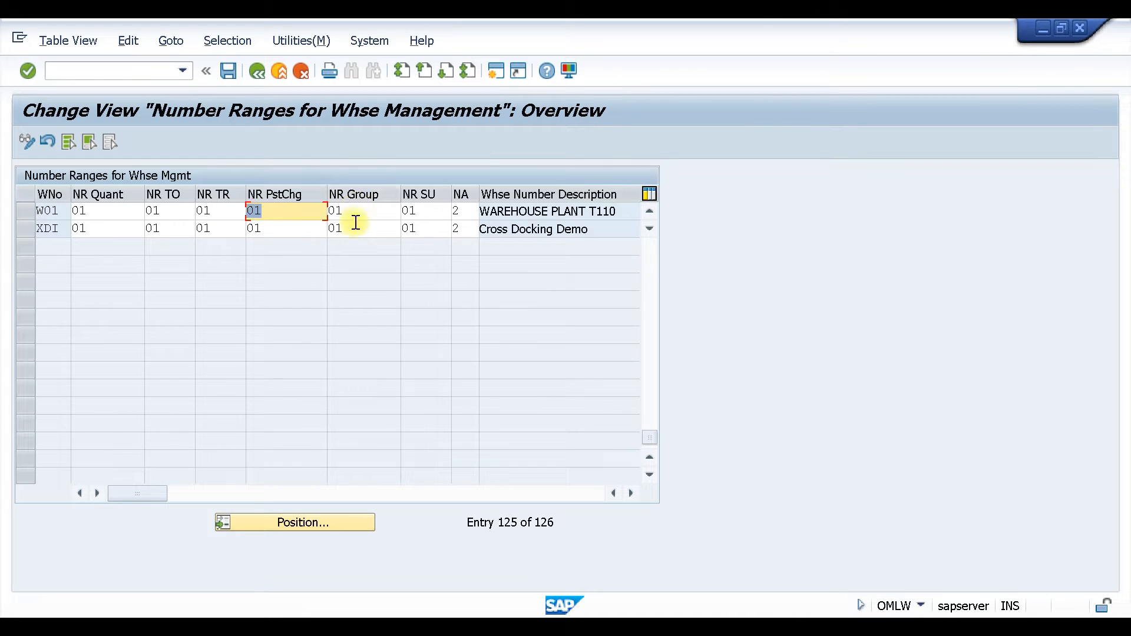
drag(353, 209, 286, 214)
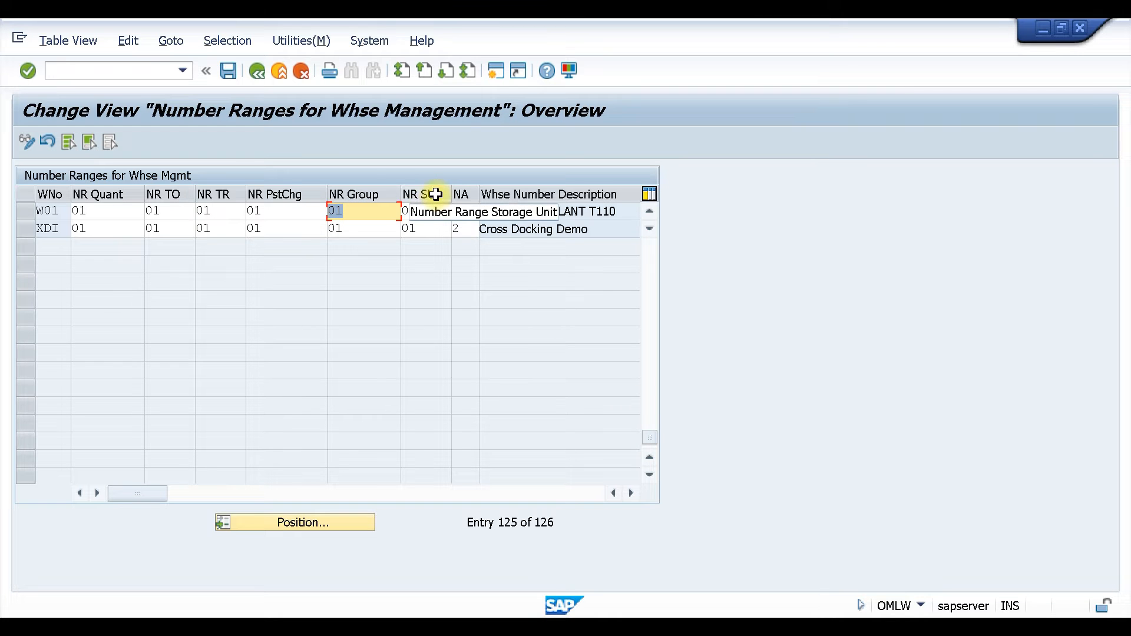
drag(424, 215, 383, 214)
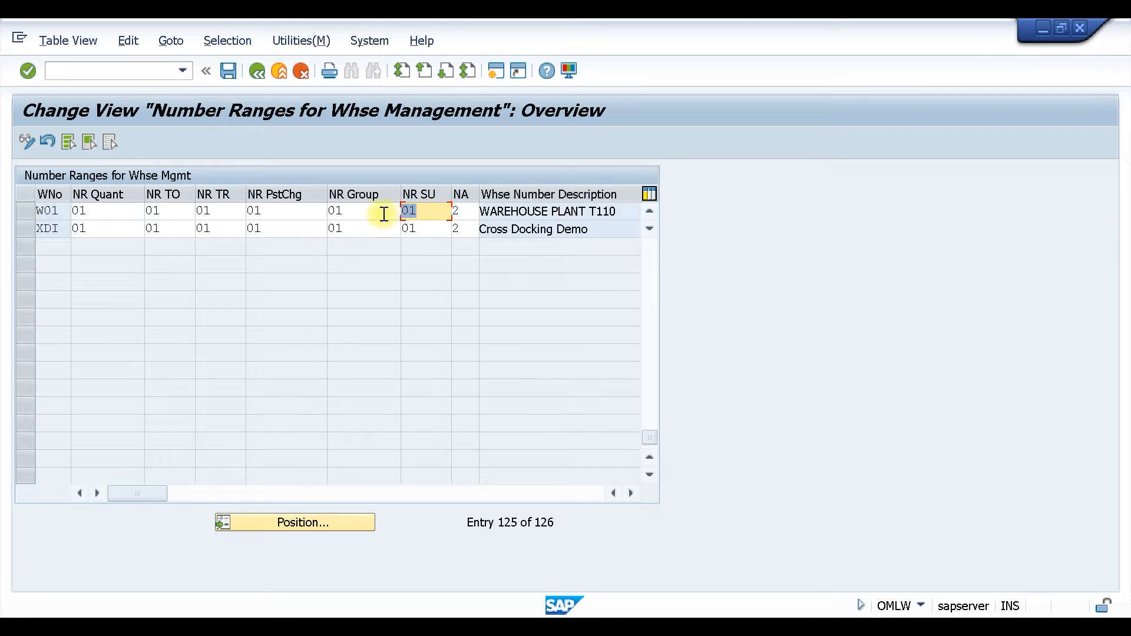
click(462, 212)
click(488, 211)
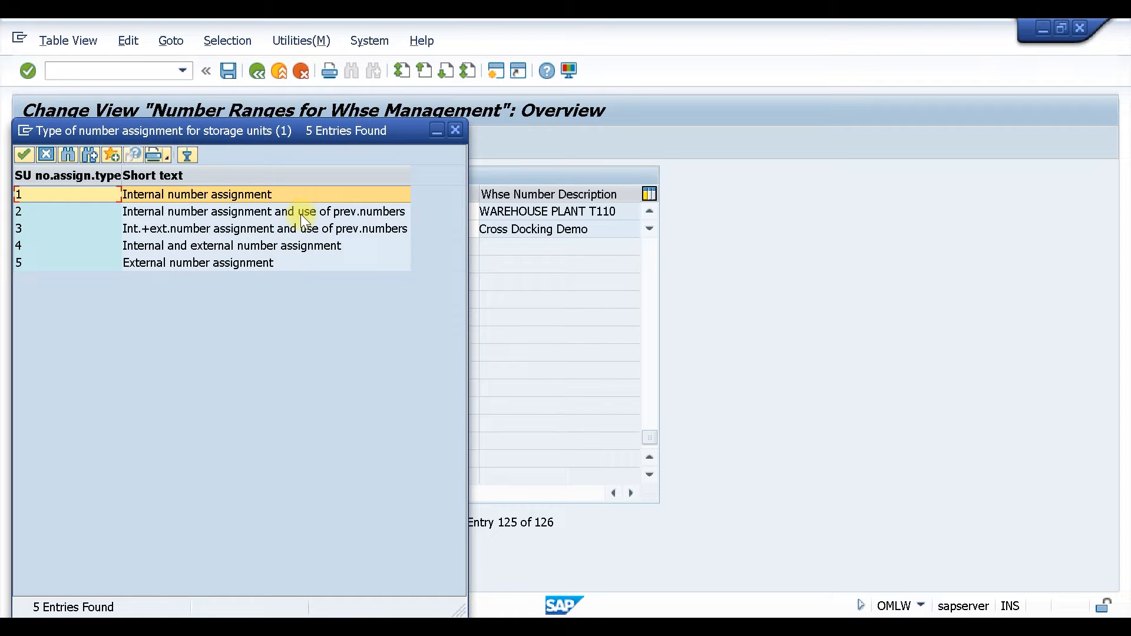
click(456, 130)
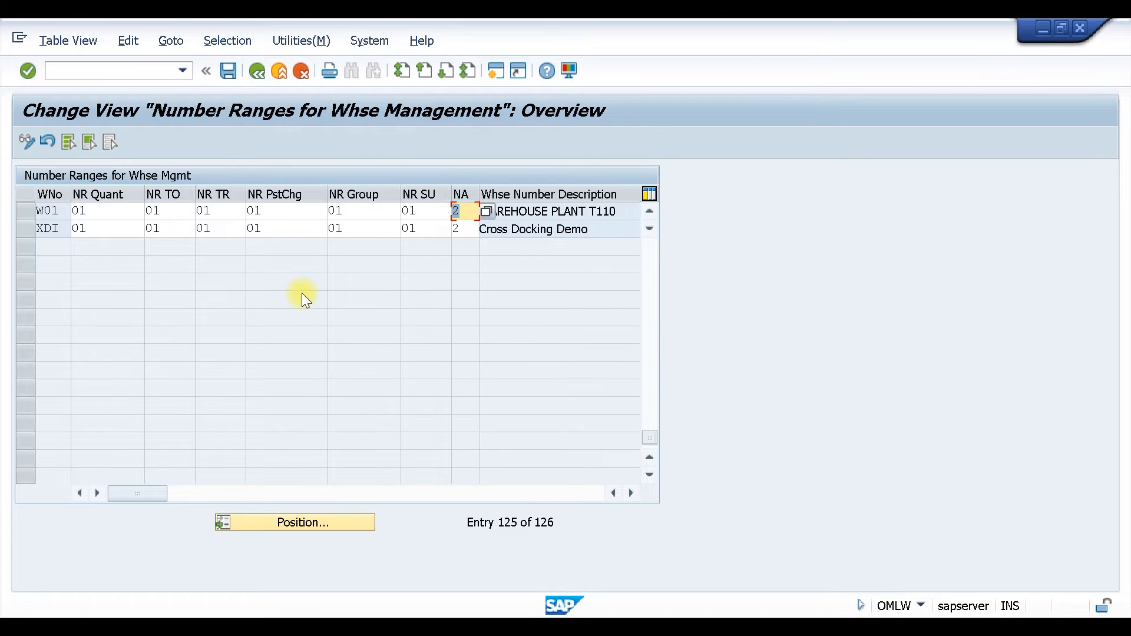
Step: Save the number range assignments to the customizing request WAREHOUSE ORG STR and return to the number ranges overview
key(ctrl+s)
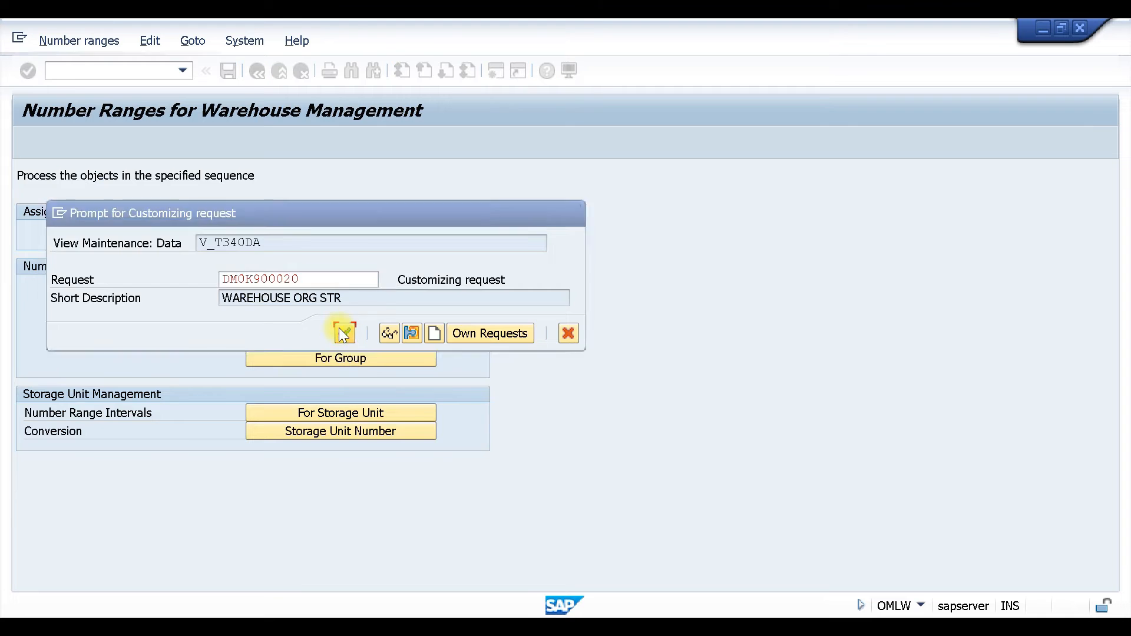
click(344, 333)
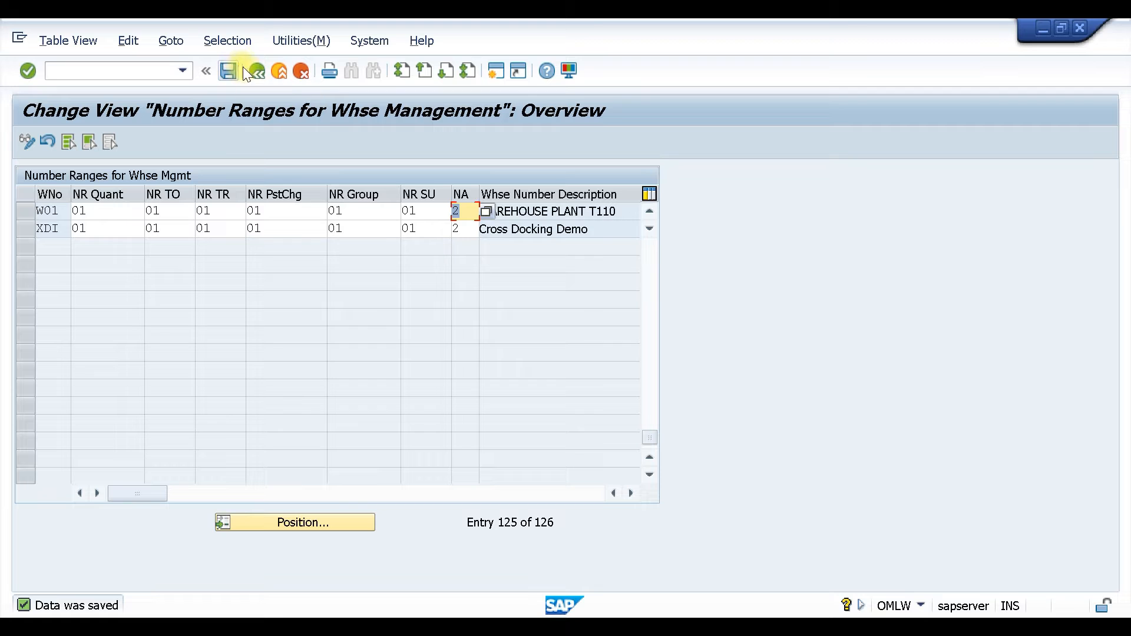
click(256, 70)
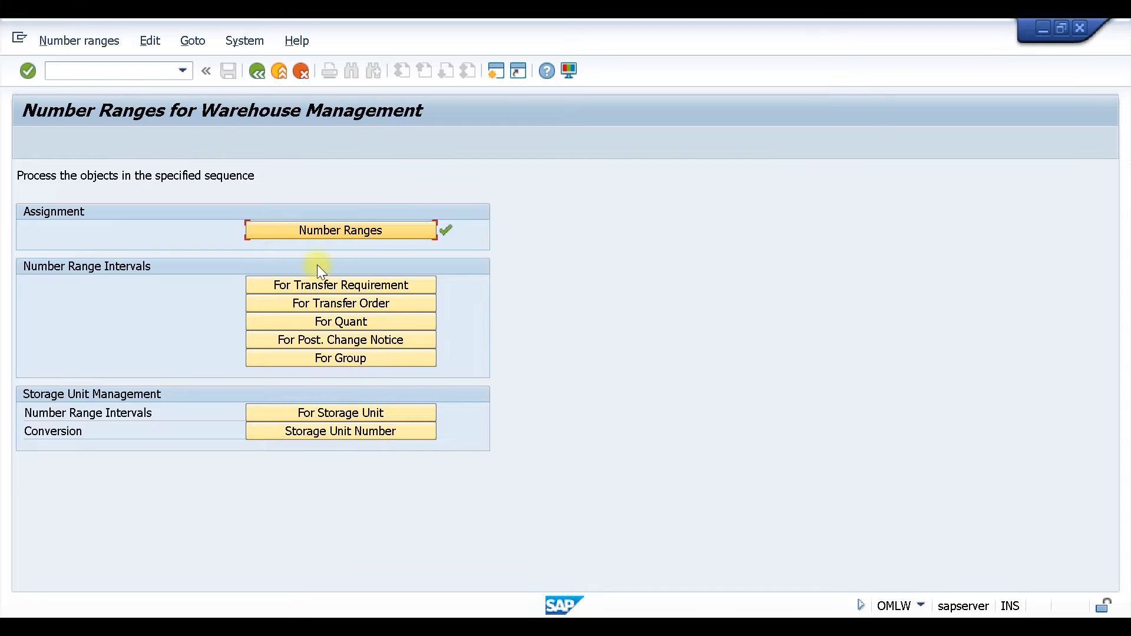
Step: Open the transfer requirement number range intervals of warehouse W01 for editing
click(342, 287)
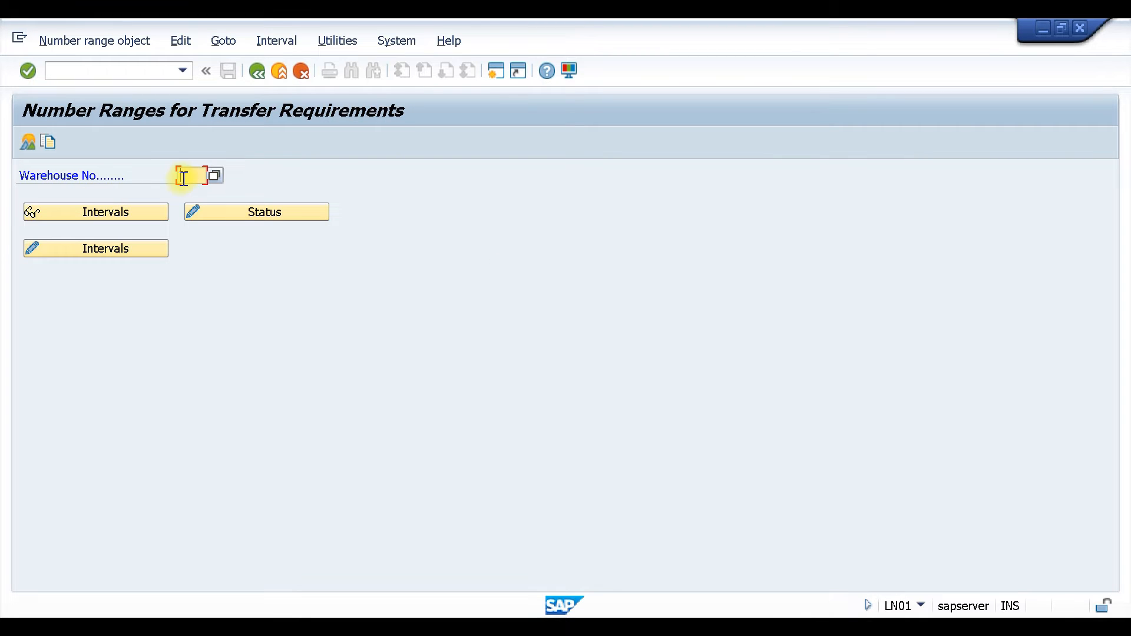
click(184, 178)
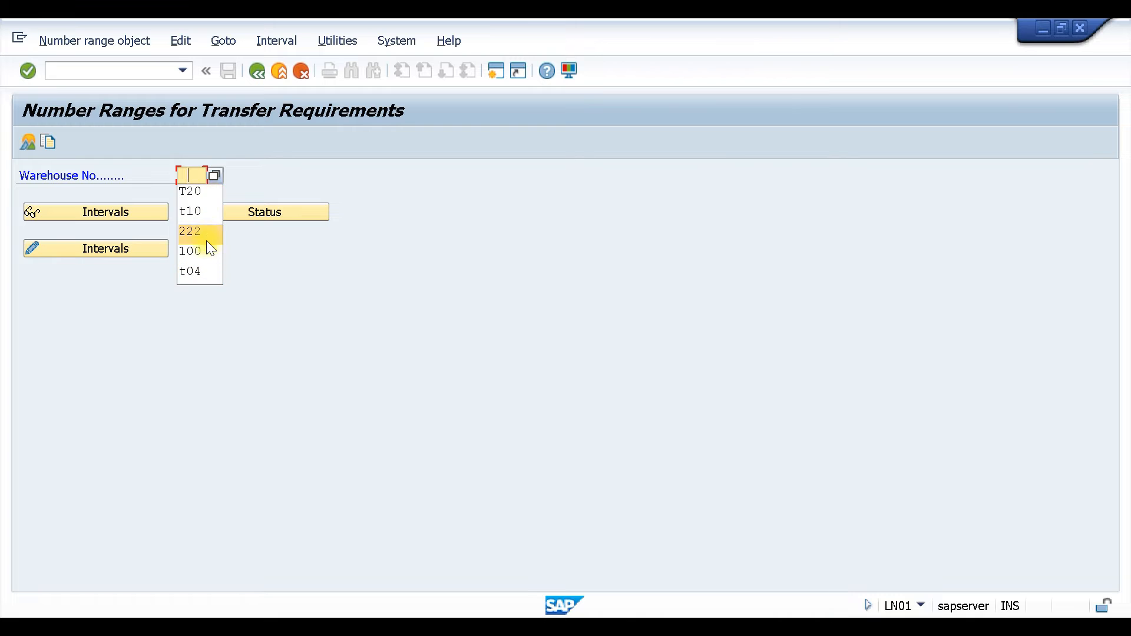
text(W01)
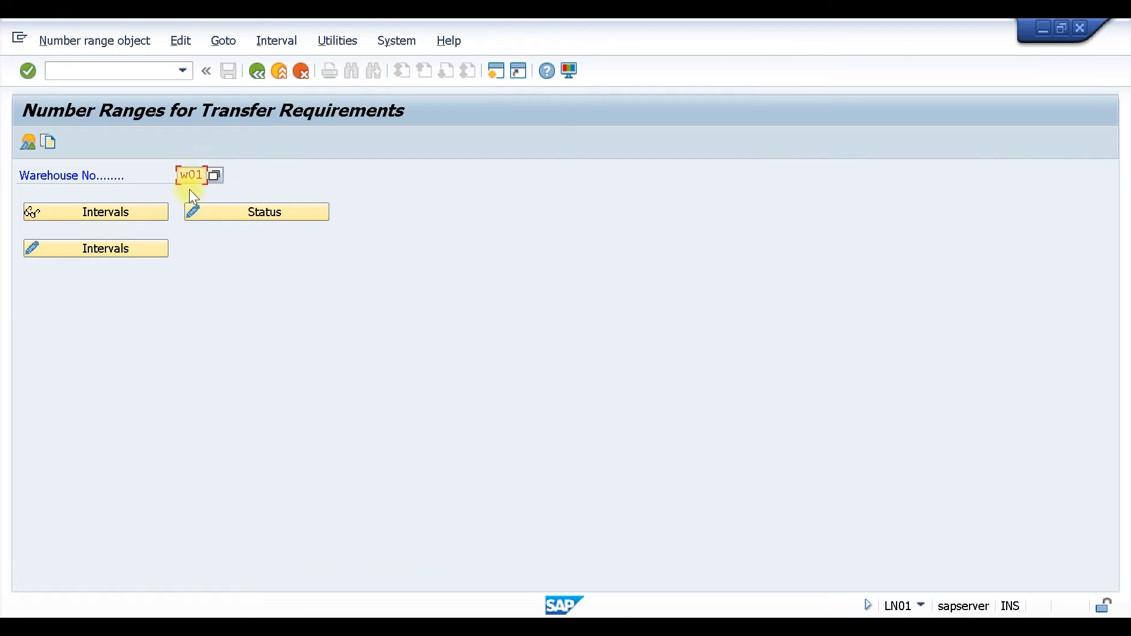
click(83, 246)
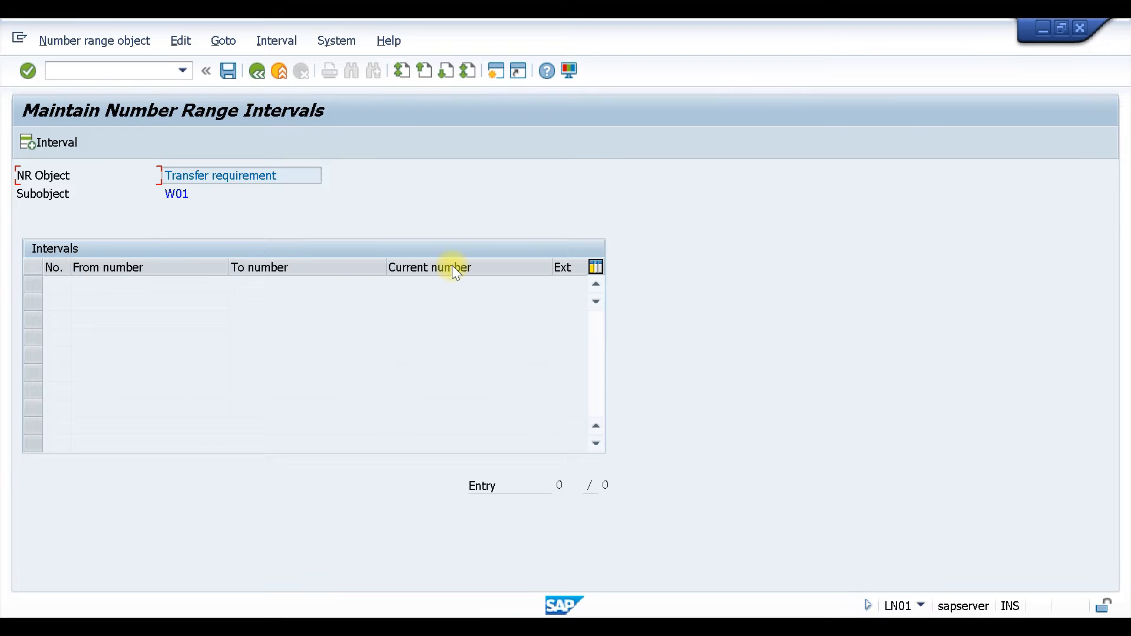
Step: Insert transfer requirement interval 01 with numbers from 1000 to 1999
click(26, 143)
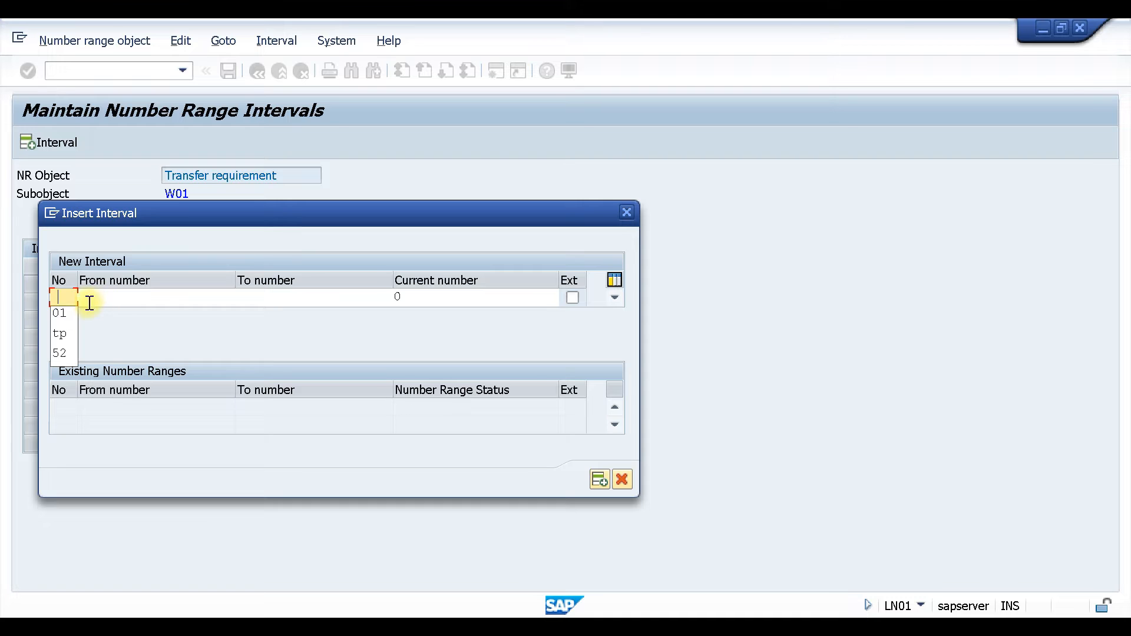
click(74, 313)
click(109, 298)
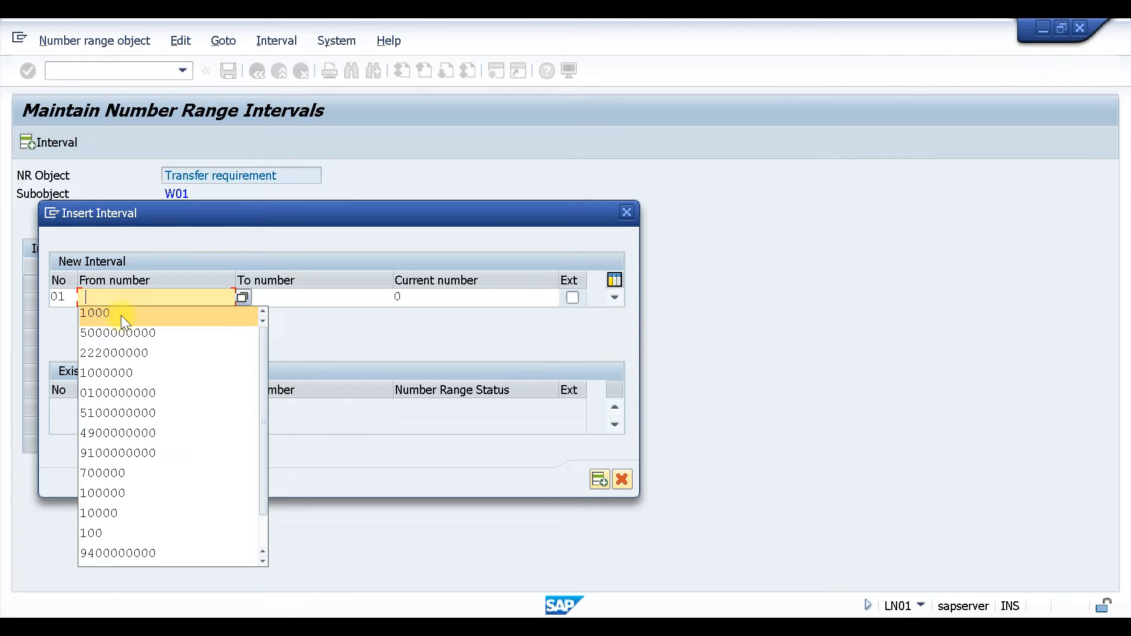
click(122, 316)
click(300, 301)
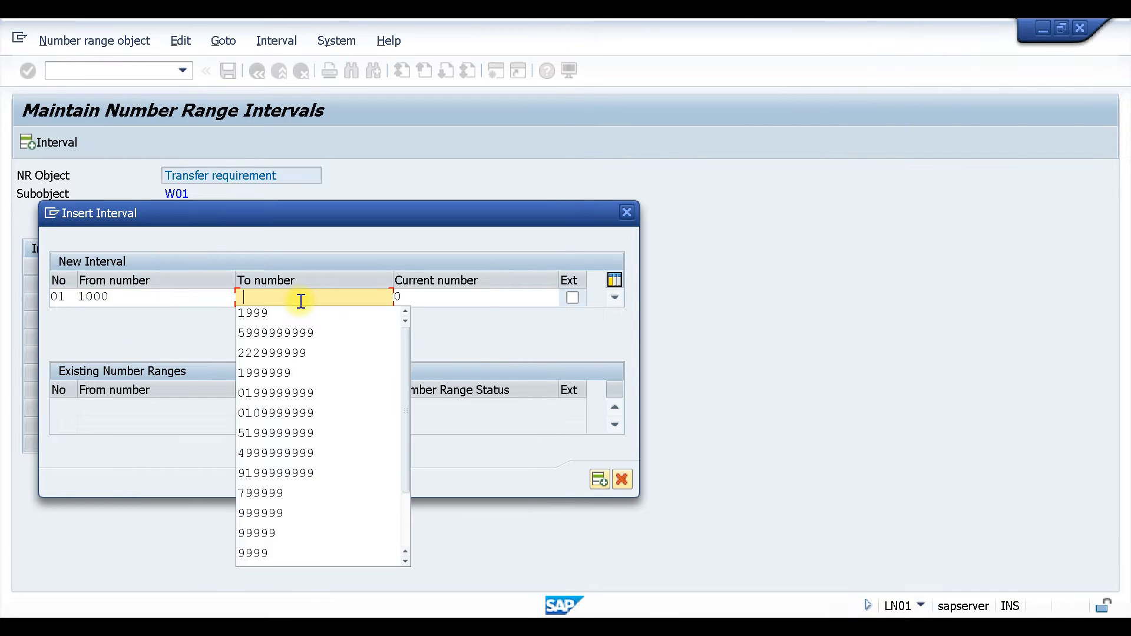
click(293, 314)
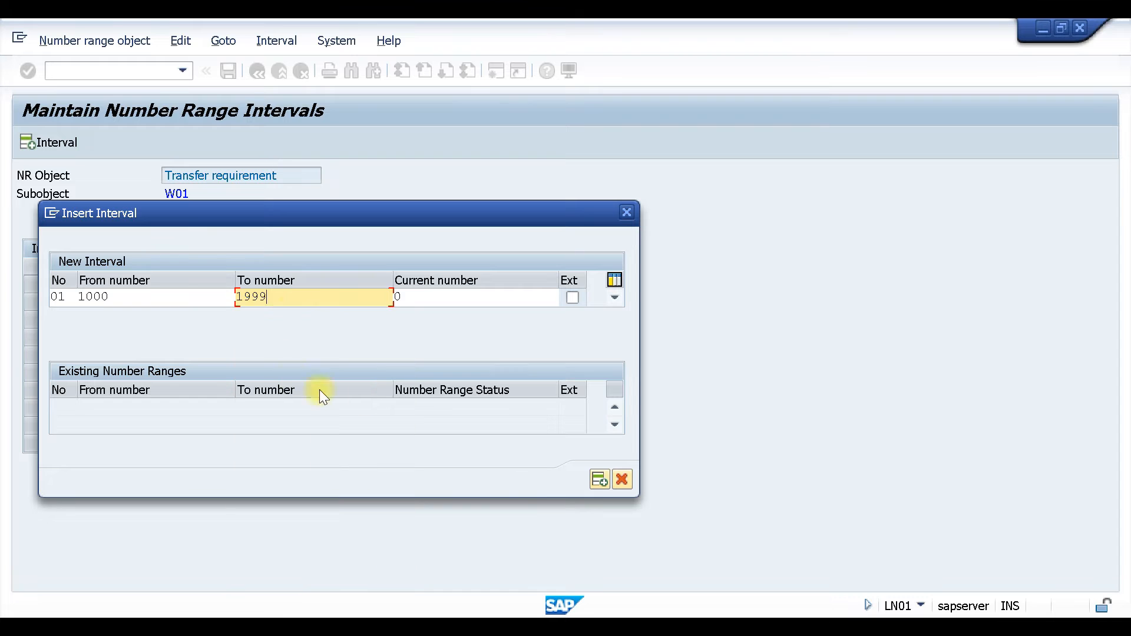
click(600, 480)
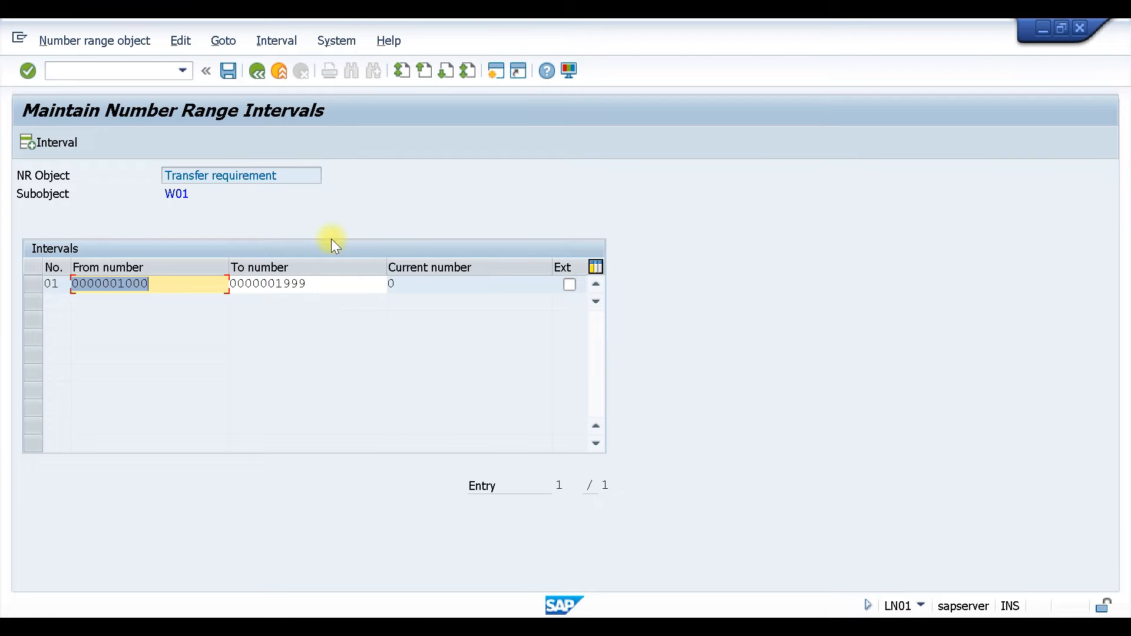
Step: Save the transfer requirement interval, accept the transport notice and return to the number ranges overview
key(ctrl+s)
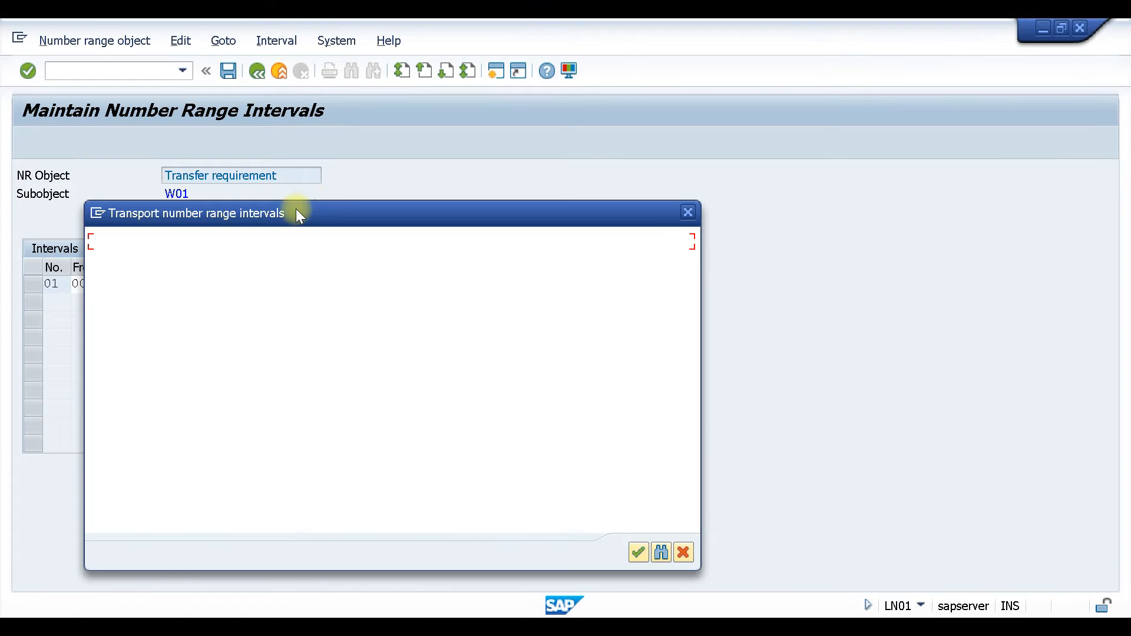
click(636, 552)
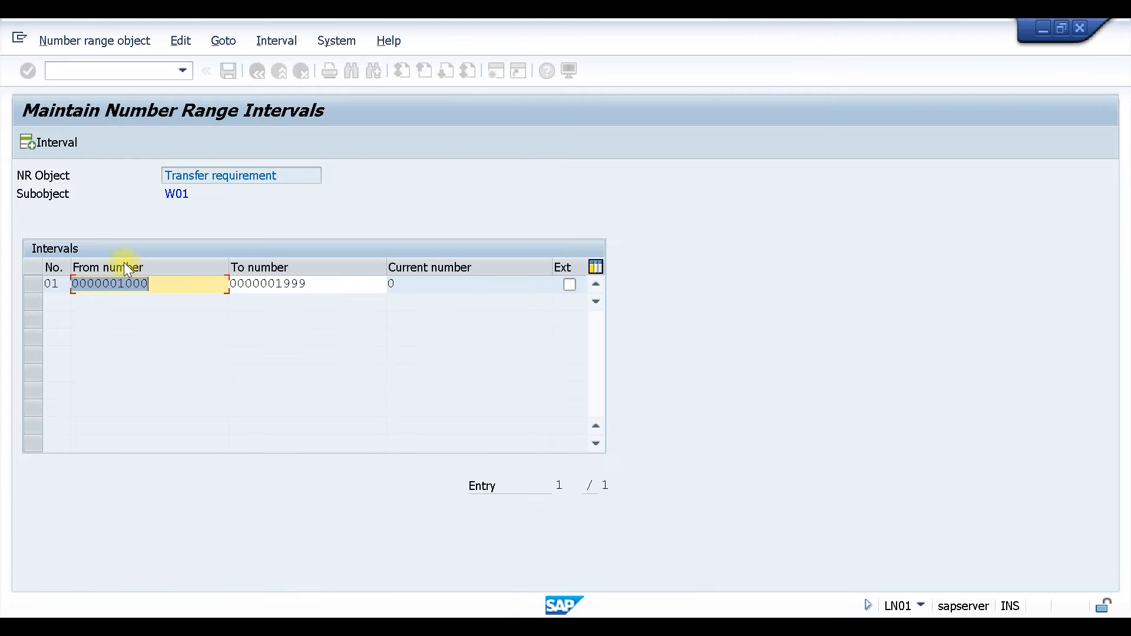
click(257, 70)
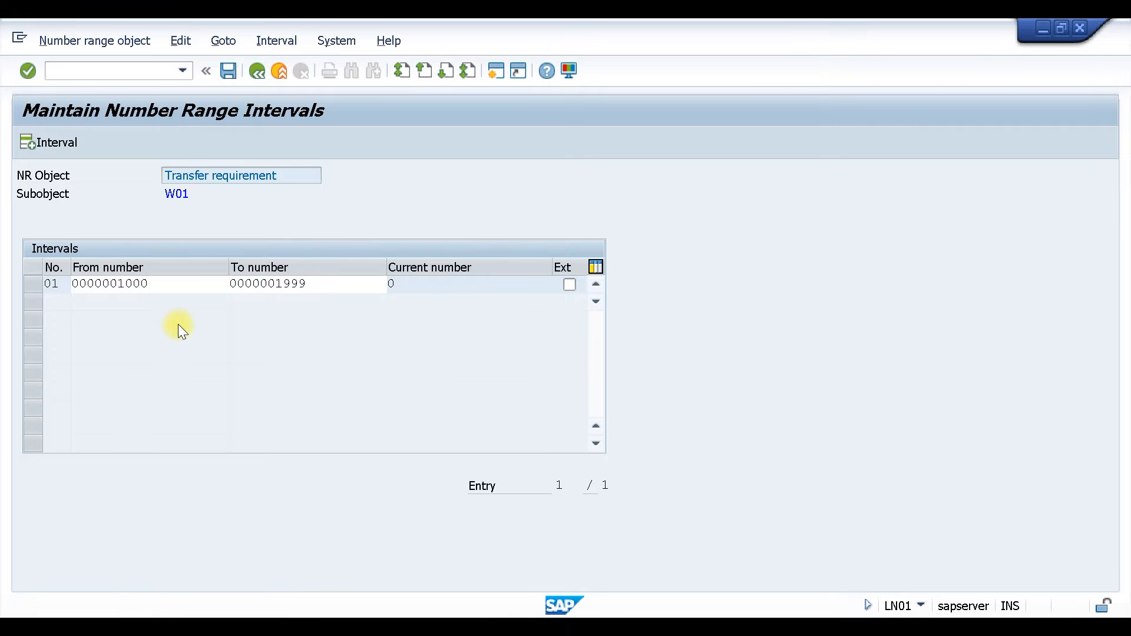
click(257, 71)
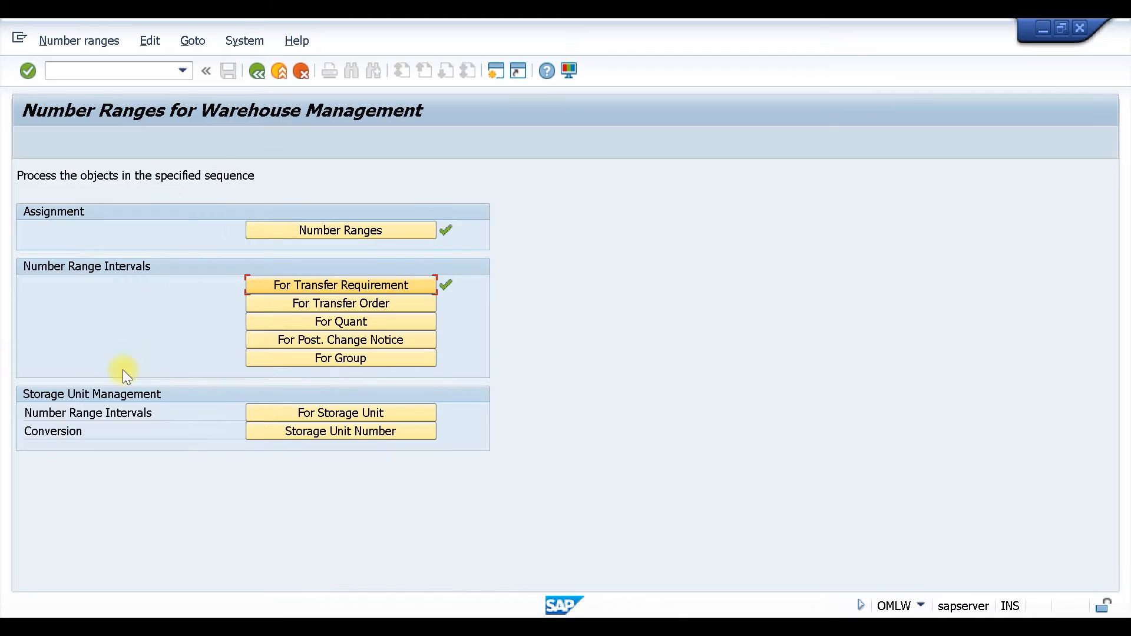
Step: Open the transfer order number range intervals of warehouse W01 for editing
click(389, 303)
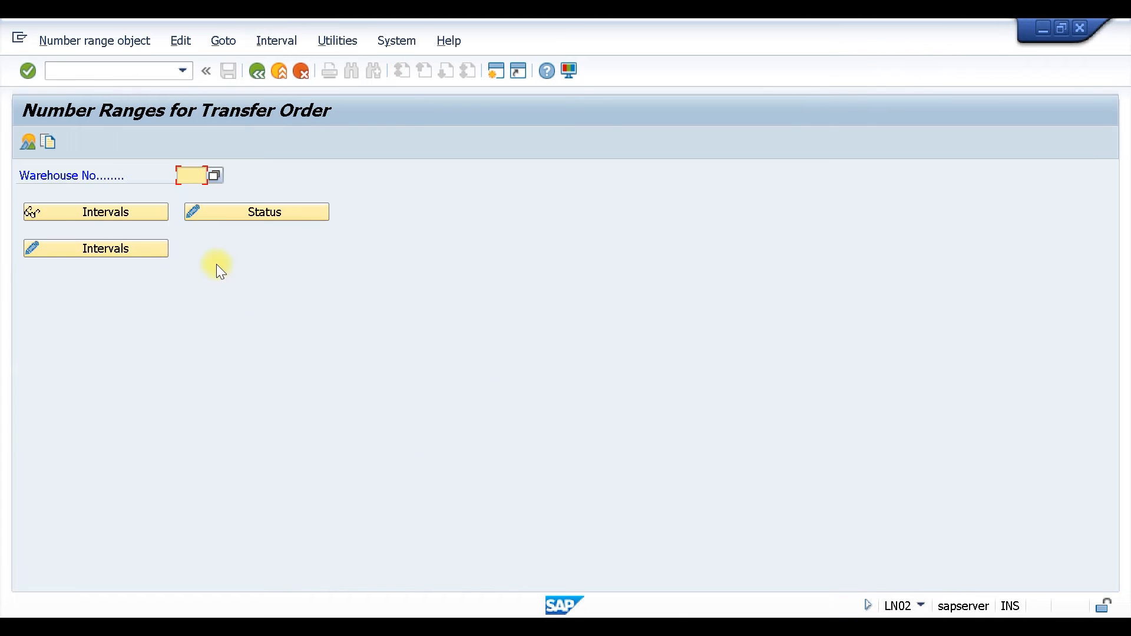
click(184, 175)
click(209, 195)
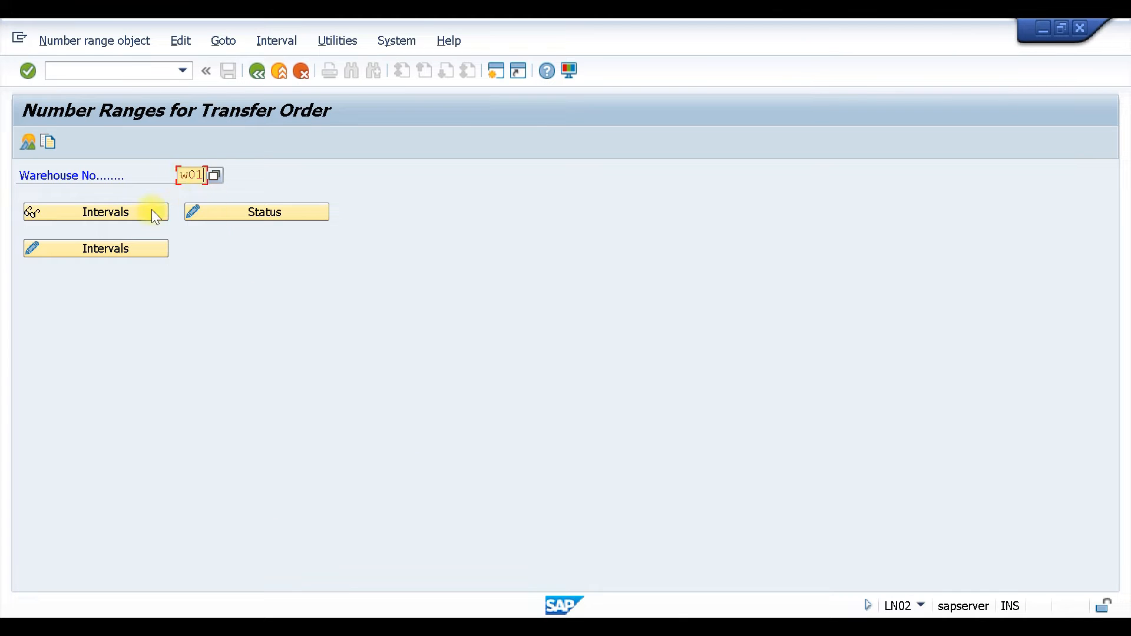
click(114, 252)
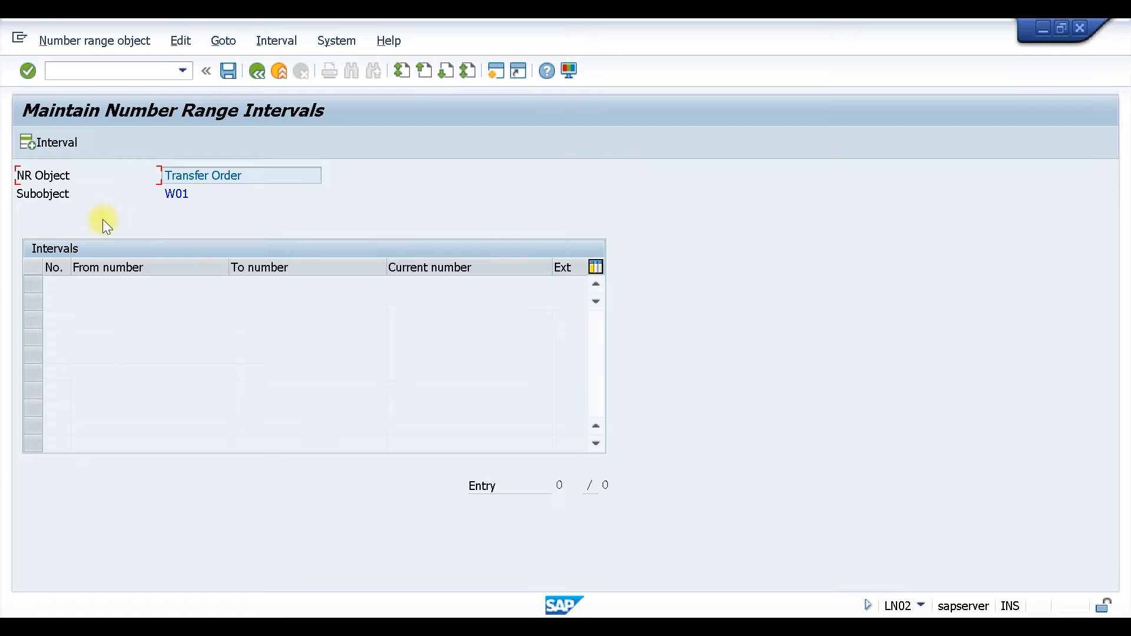
Step: Insert transfer order interval 01 with numbers from 10000 to 19999
click(42, 141)
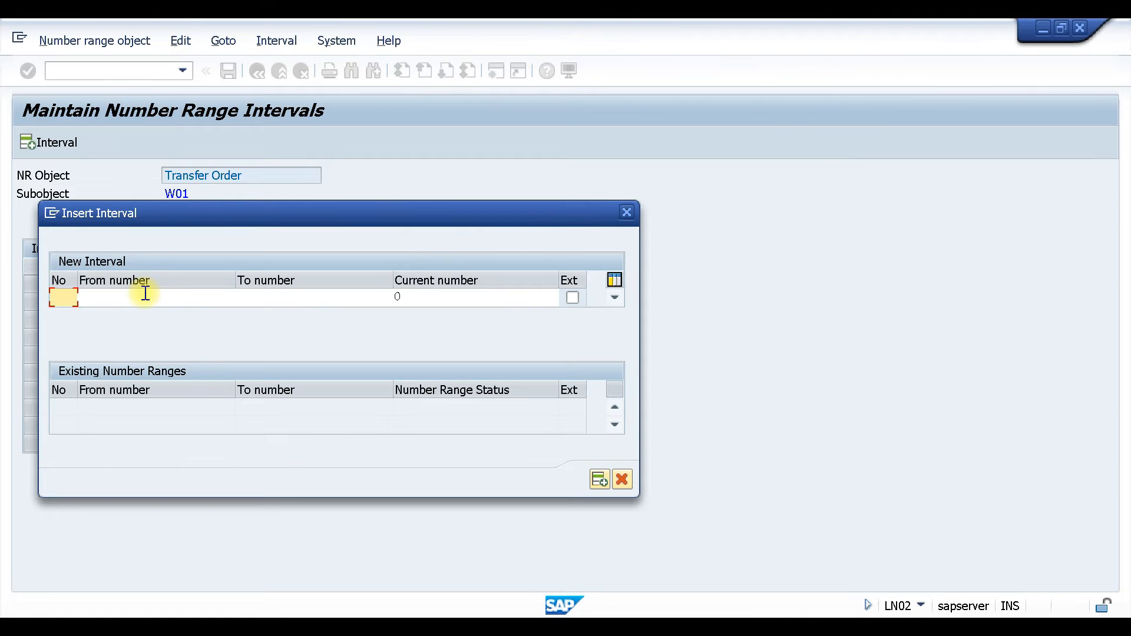
click(66, 311)
click(112, 295)
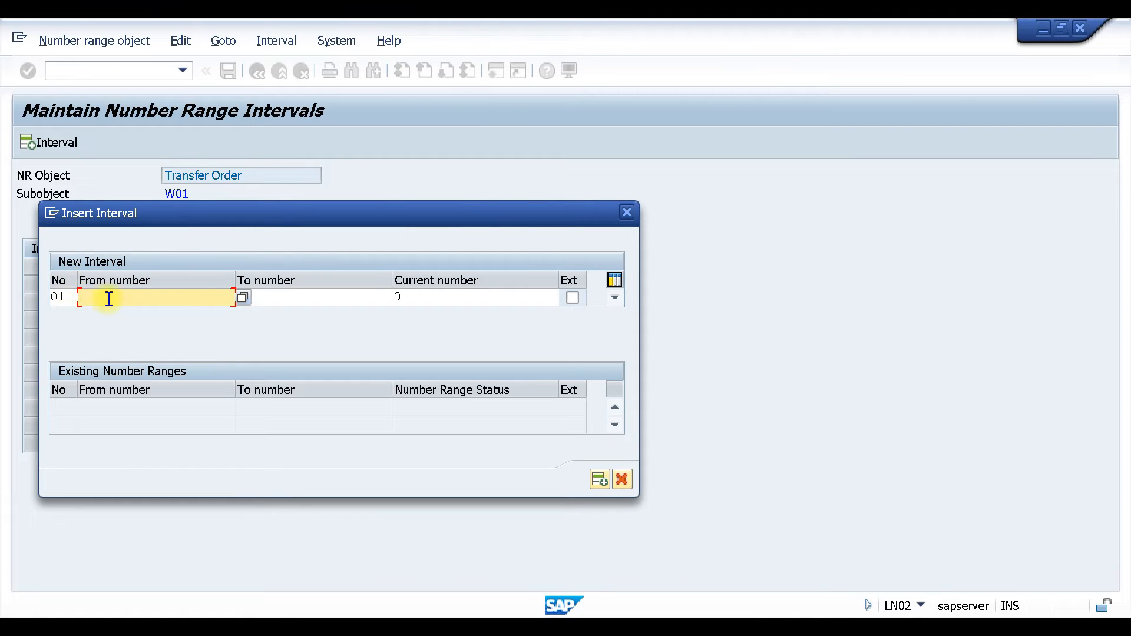
click(142, 297)
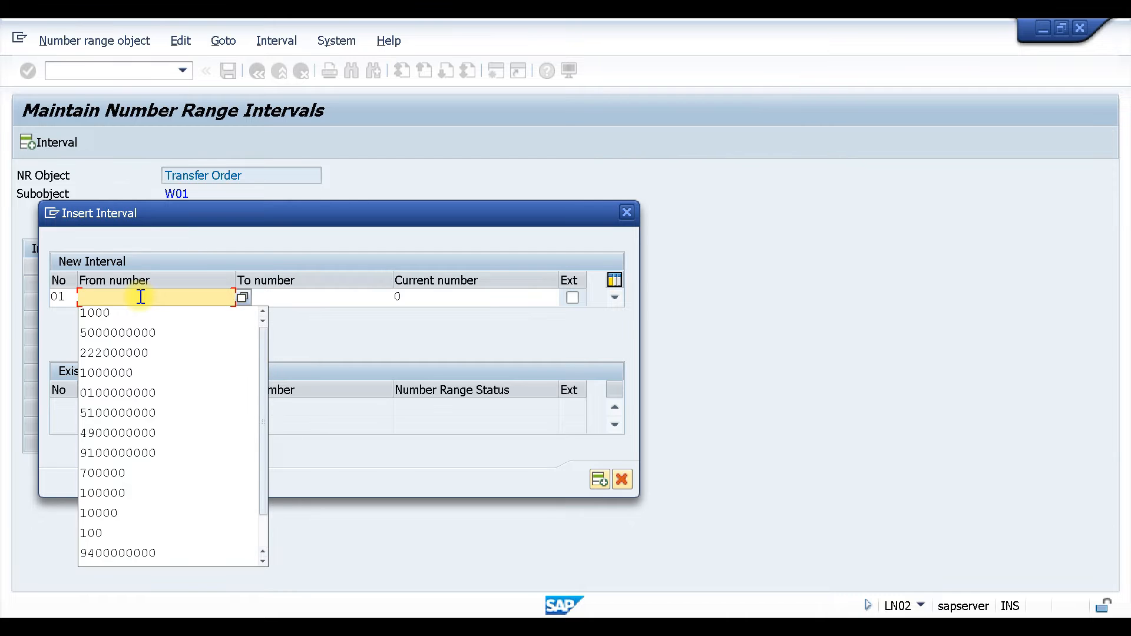
text(10000)
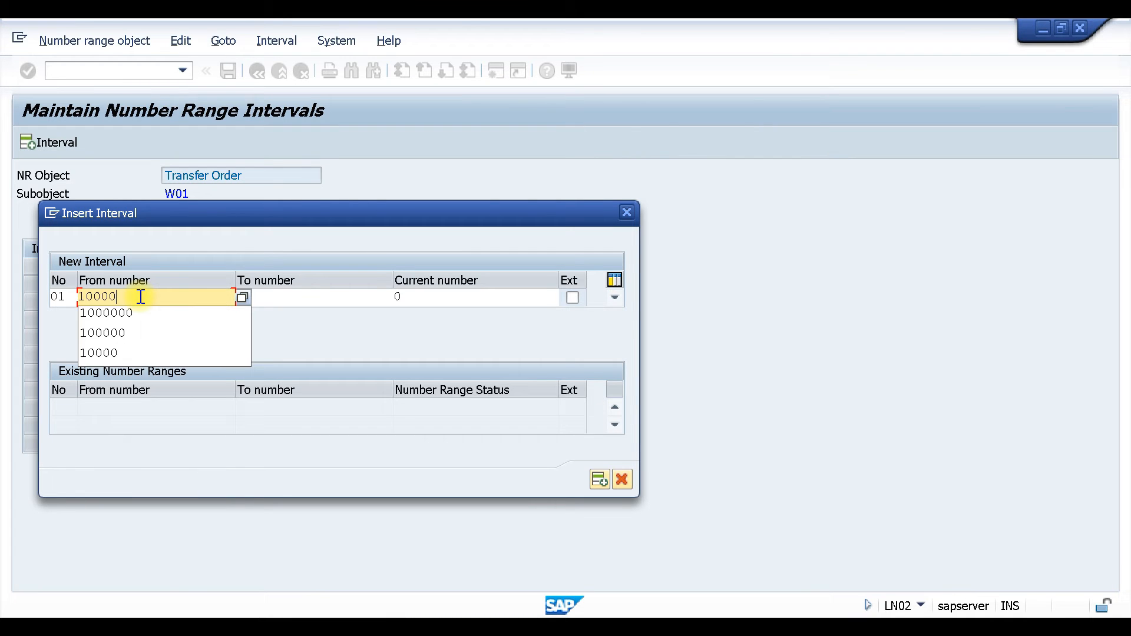
click(311, 293)
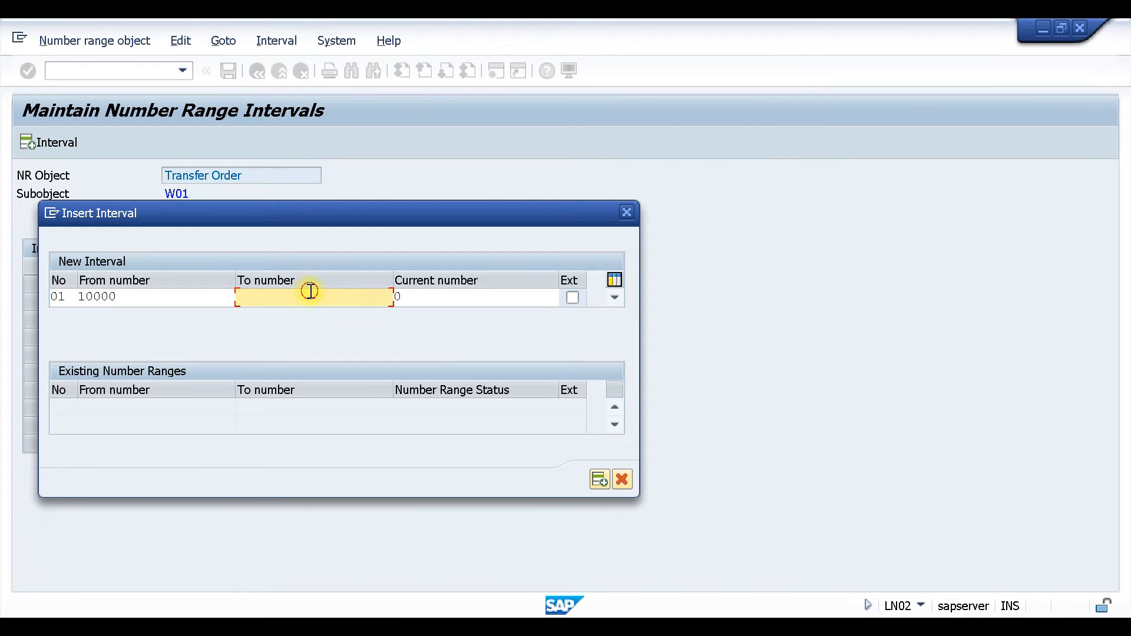
text(19999)
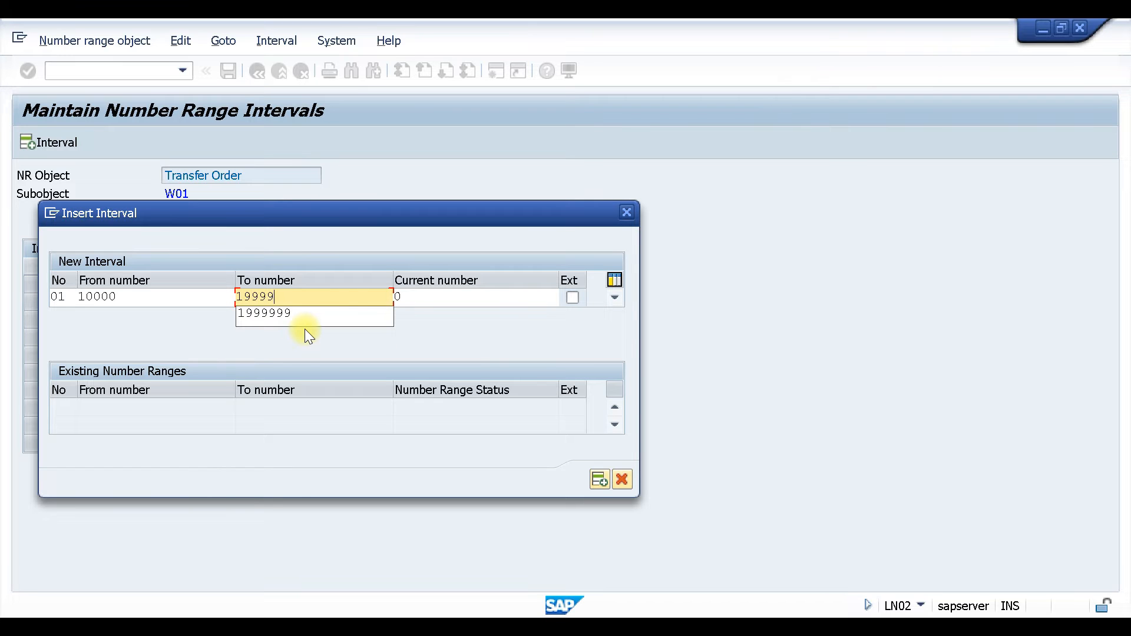
click(599, 479)
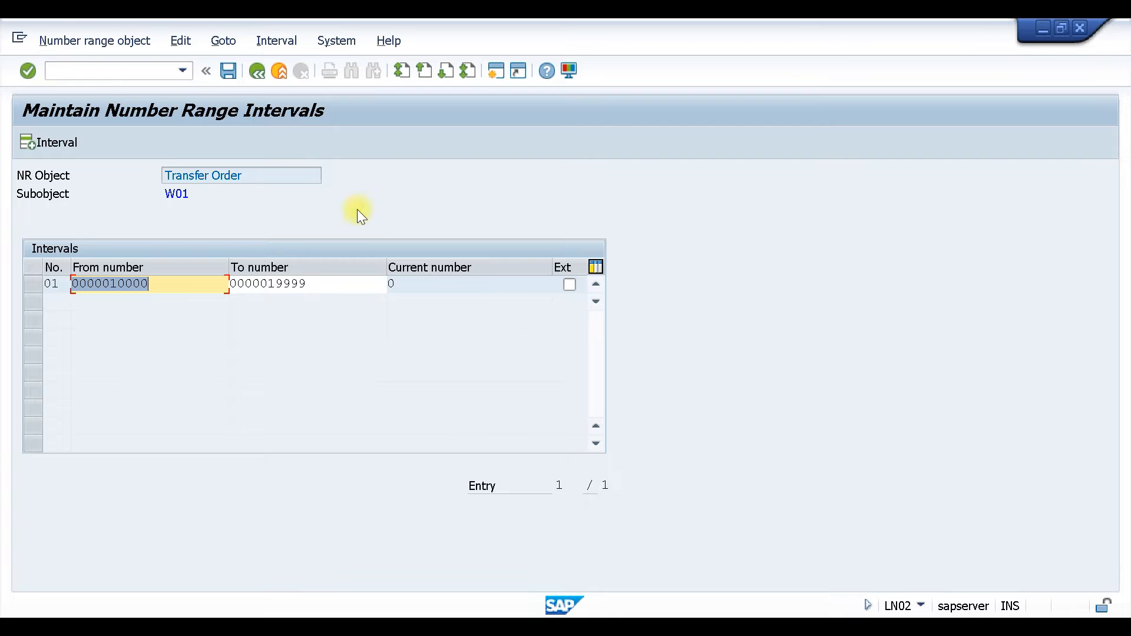
Step: Save the transfer order interval, accept the transport notice and return to the implementation guide structure
click(227, 71)
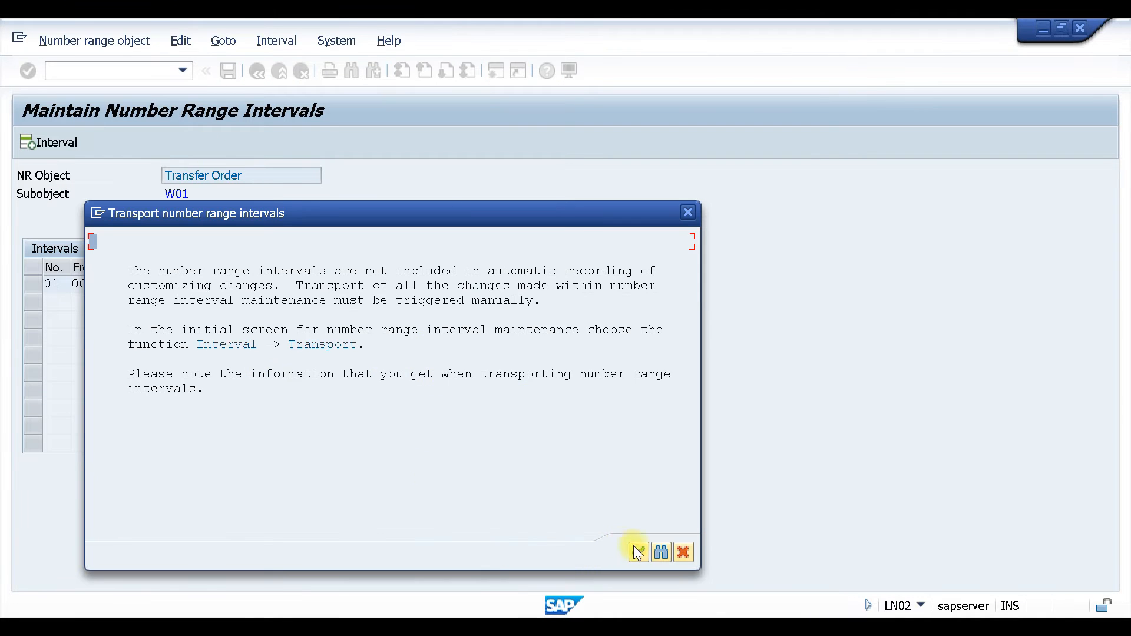
key(Return)
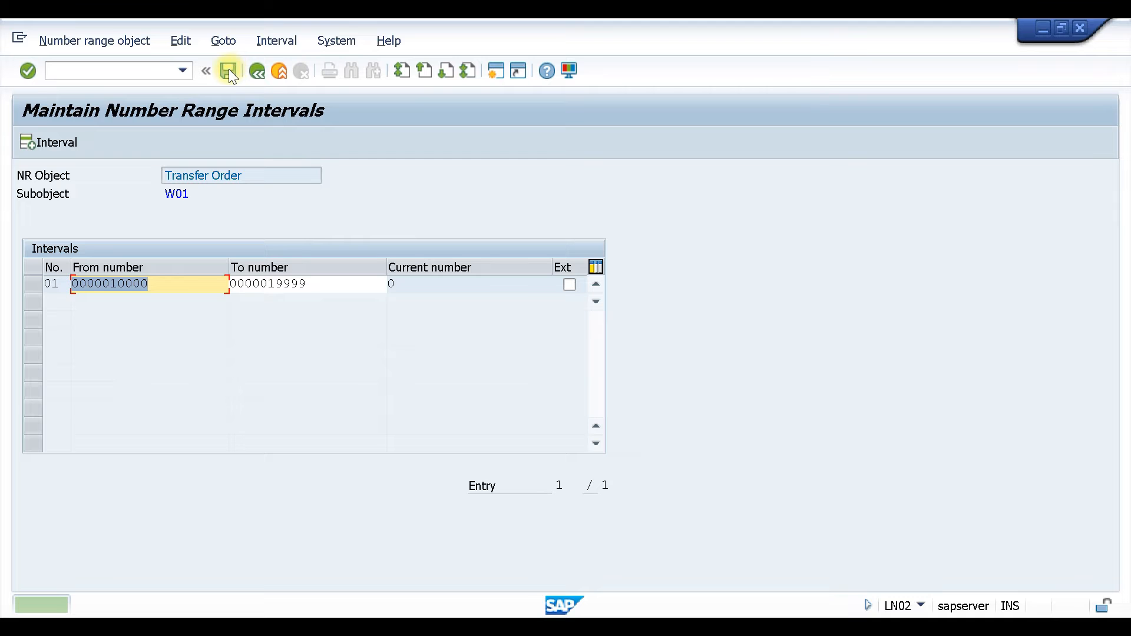
click(229, 71)
click(257, 71)
click(257, 71)
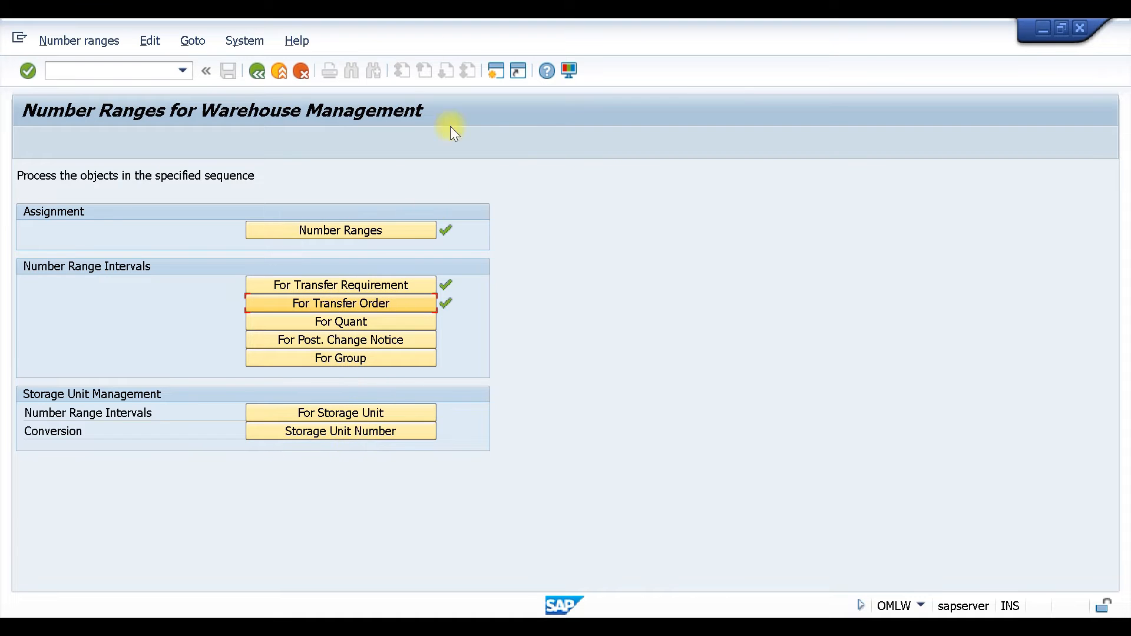
click(258, 70)
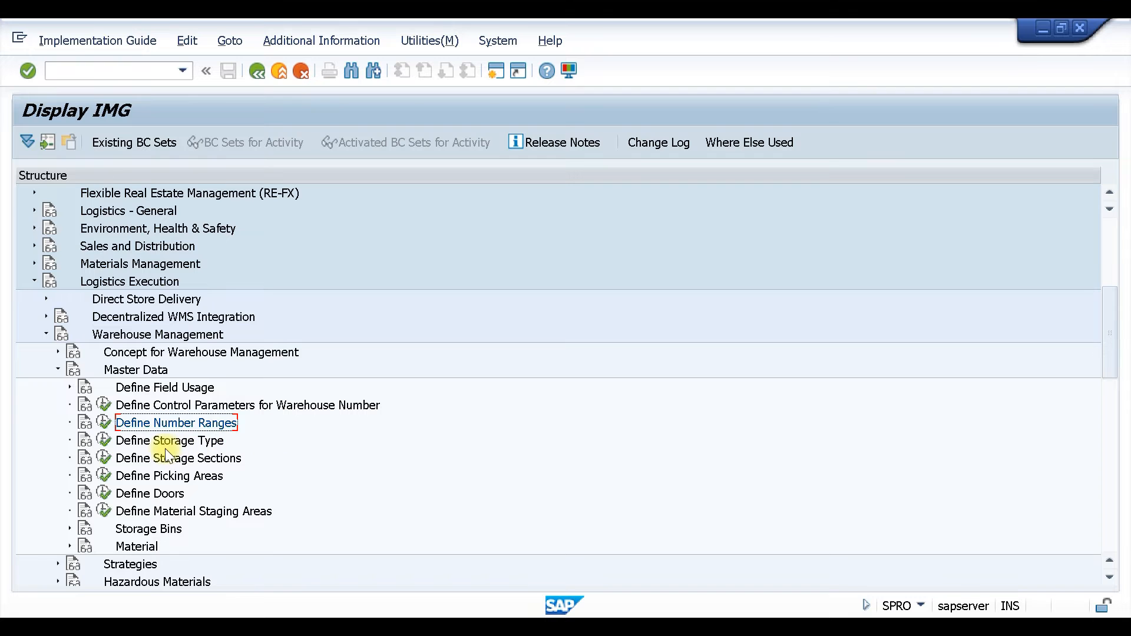
Step: Open the storage type definition details of warehouse W01's storage type 001, High-rack storage
click(106, 443)
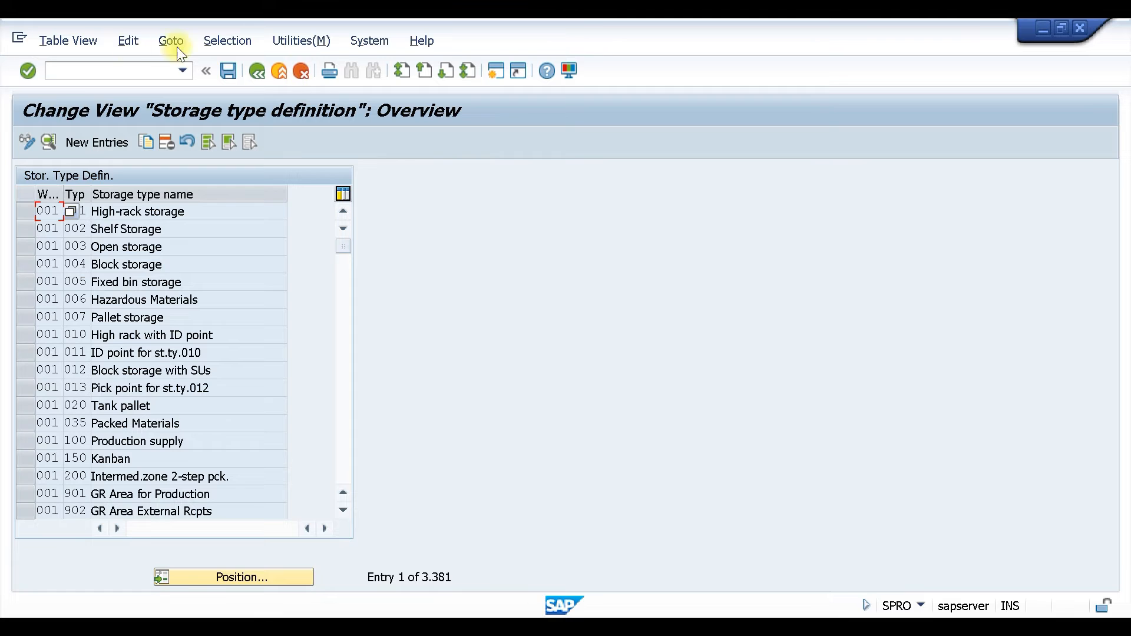
click(222, 581)
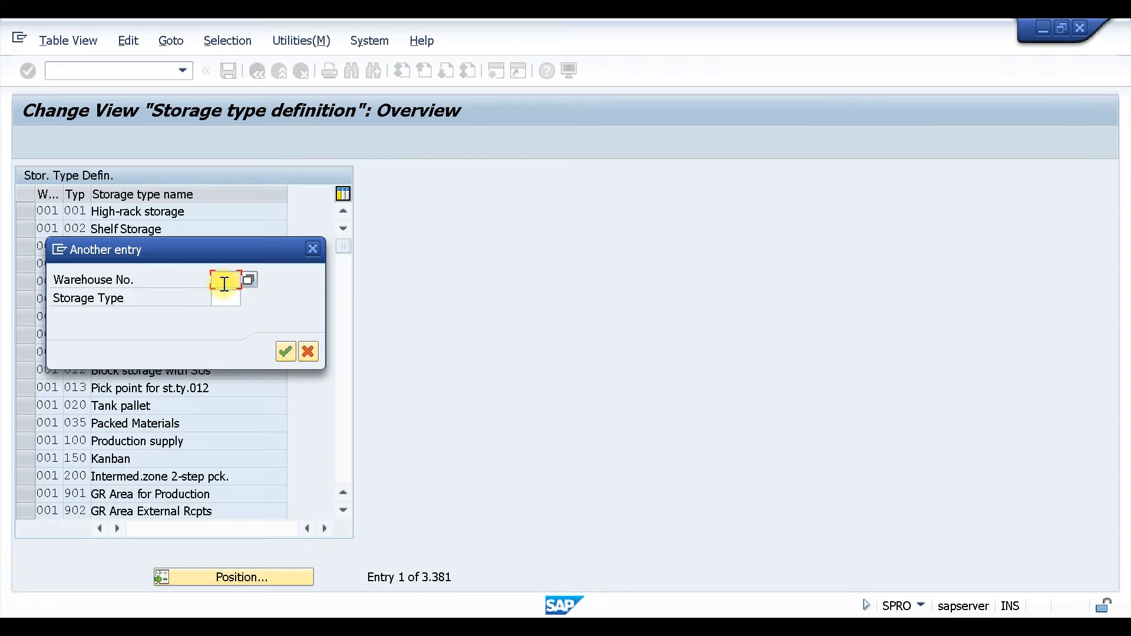
text(W01)
key(Return)
key(Return)
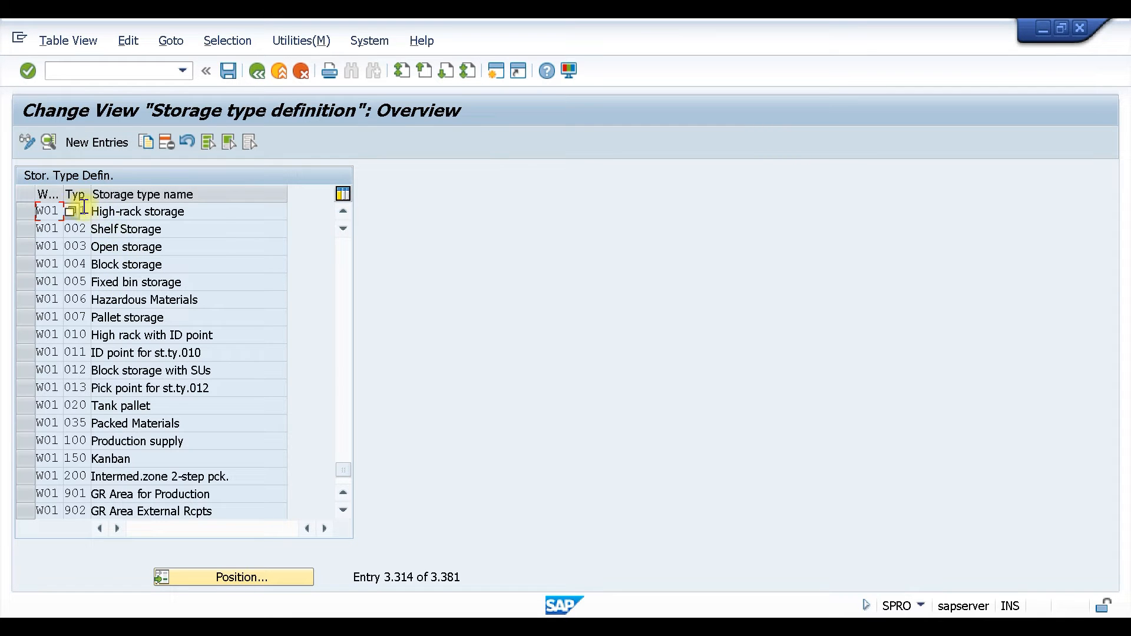
click(183, 209)
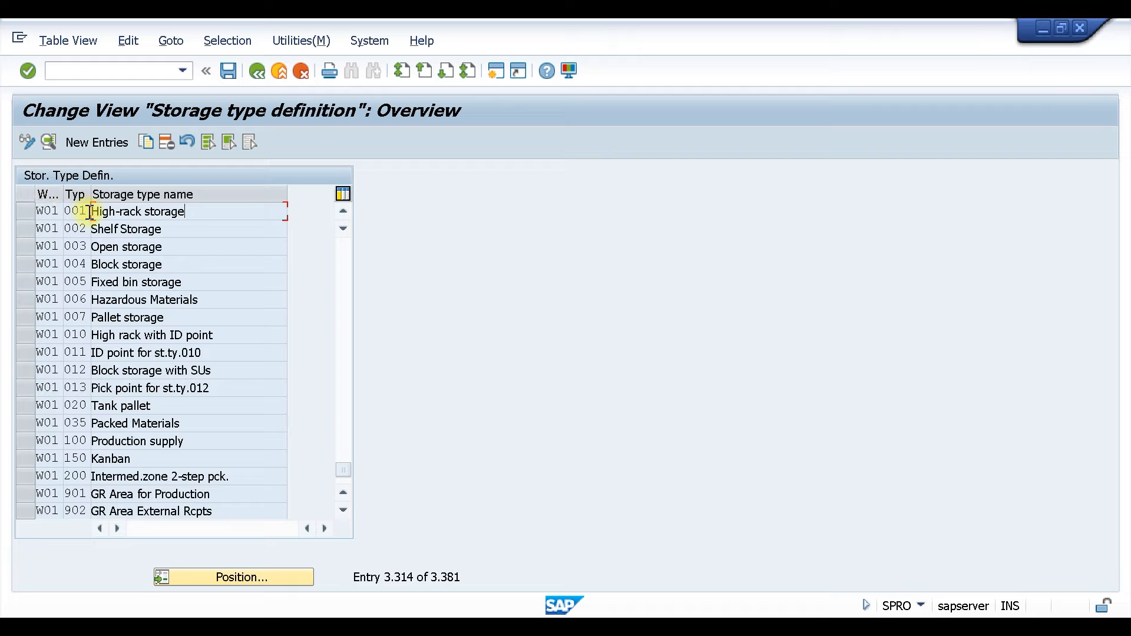
double_click(24, 210)
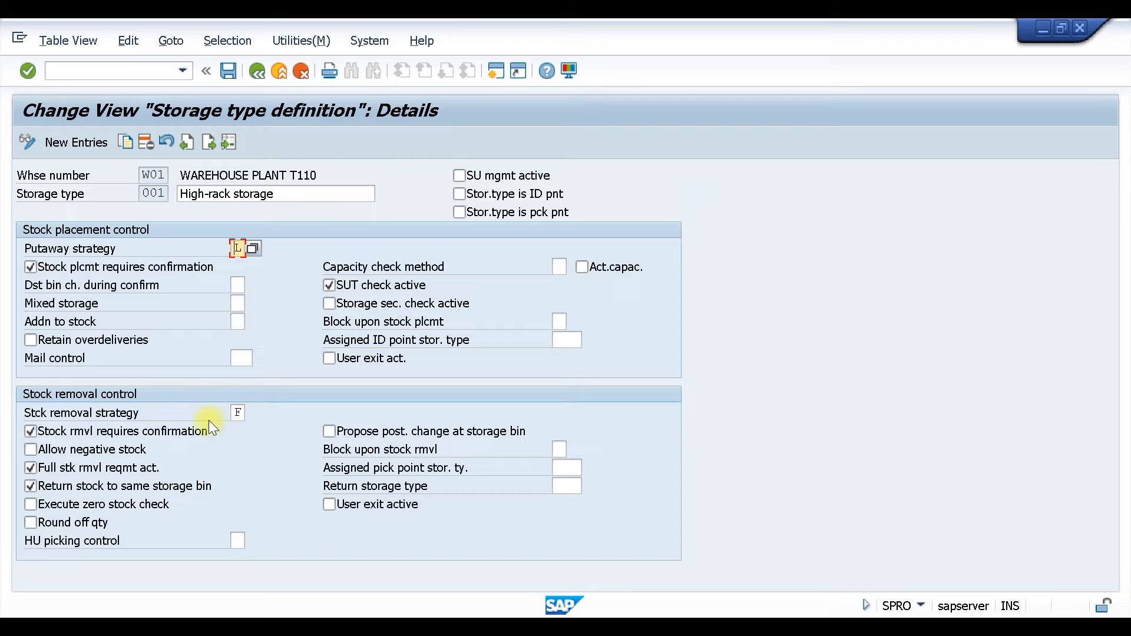
Step: Review the available putaway strategies for the high-rack storage type, including L, Next empty bin, without changing the setting
text(L)
click(231, 250)
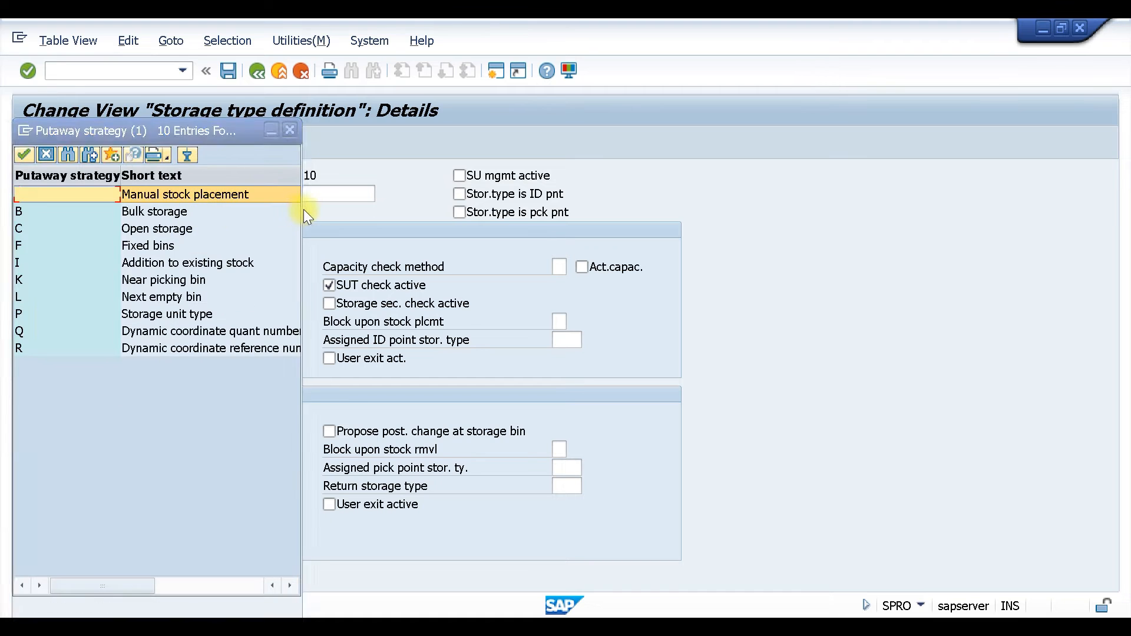
drag(301, 210, 599, 235)
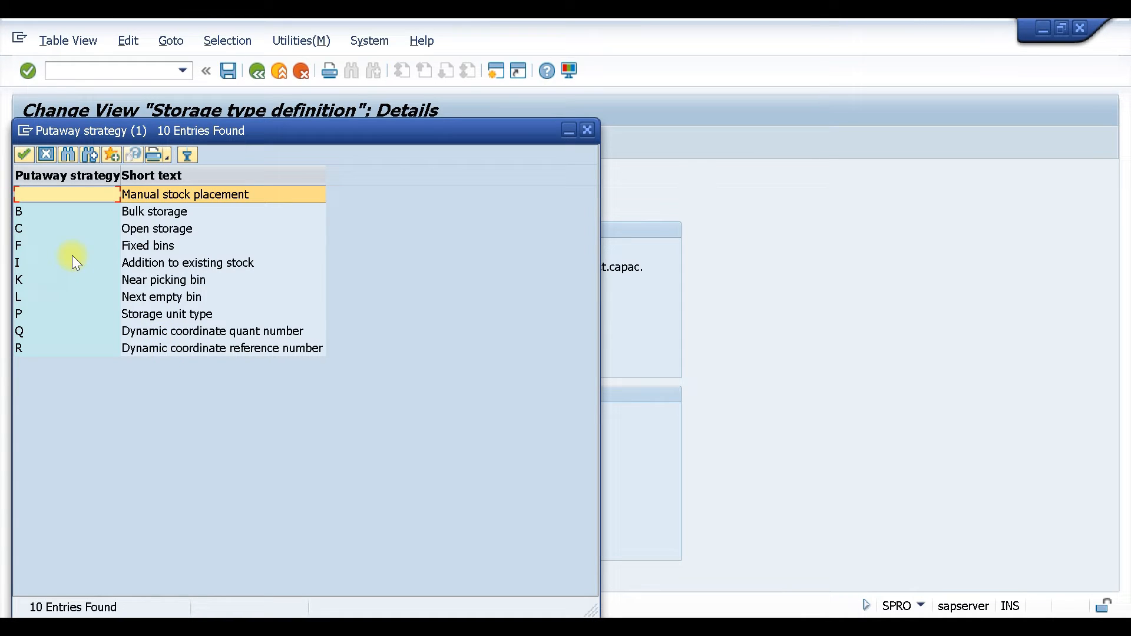
click(186, 297)
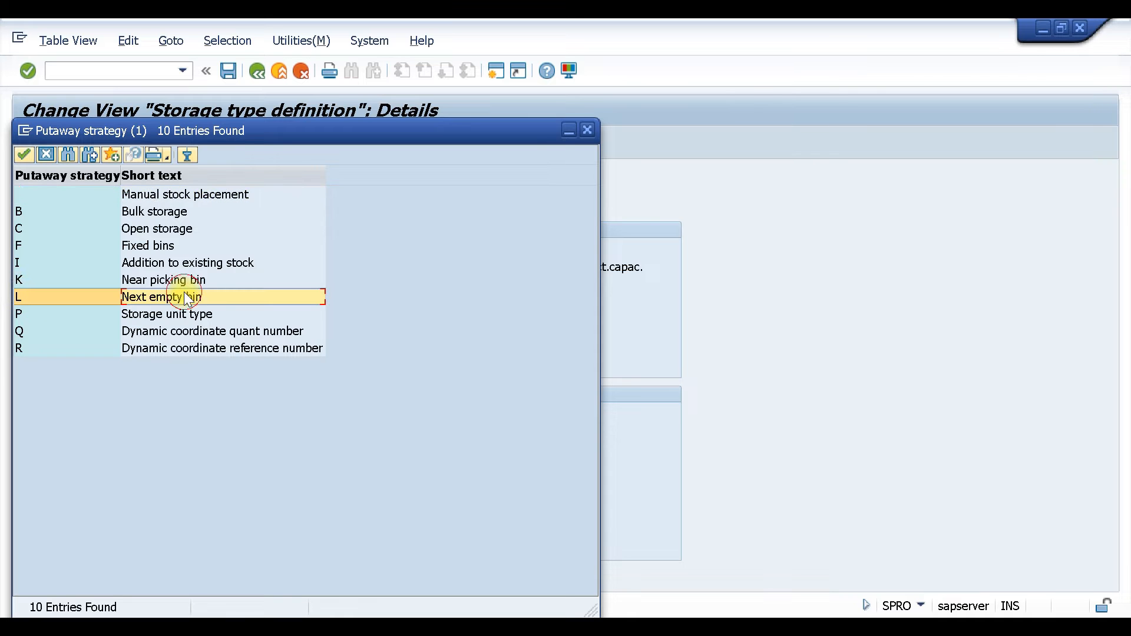
click(588, 129)
click(238, 248)
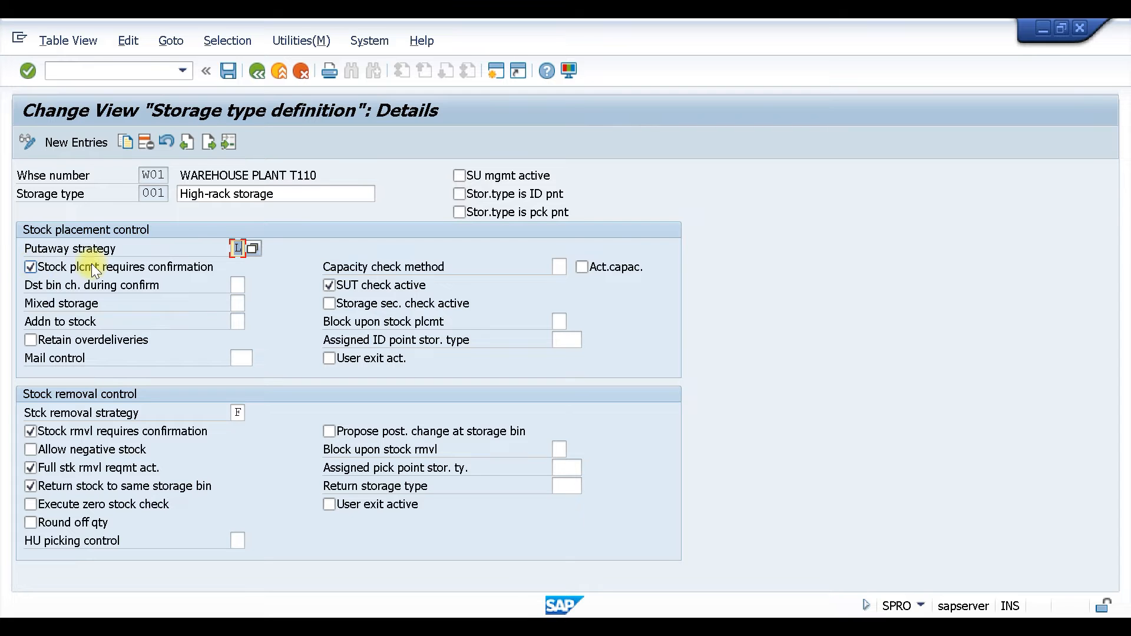
Step: Turn off the stock placement confirmation requirement and review the options for changing the destination bin during confirmation
click(30, 266)
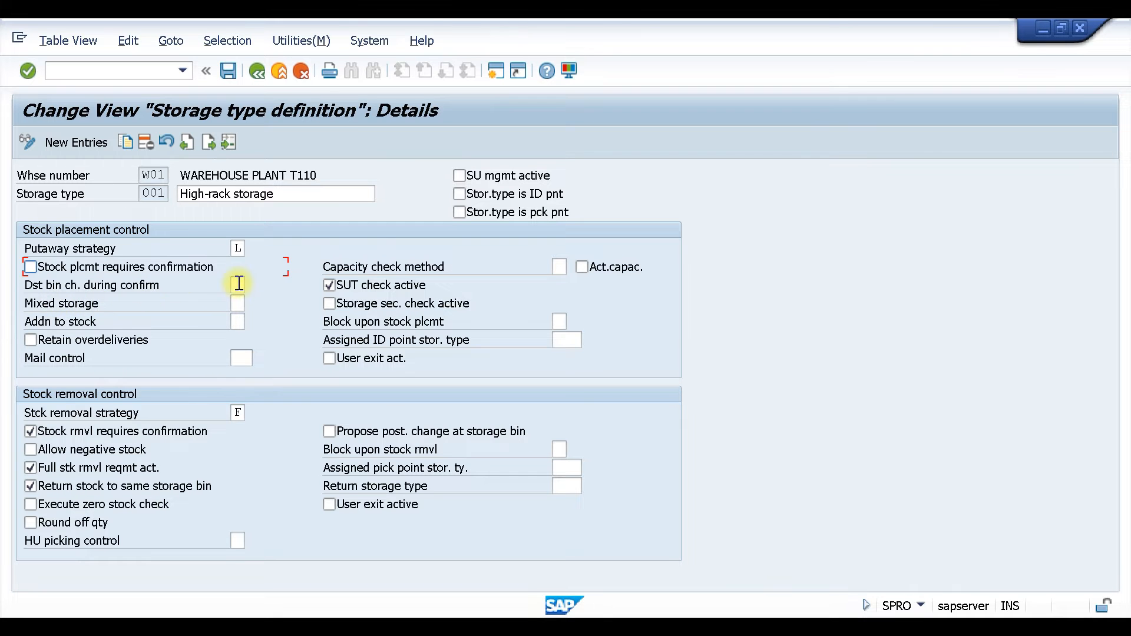
click(239, 283)
click(254, 286)
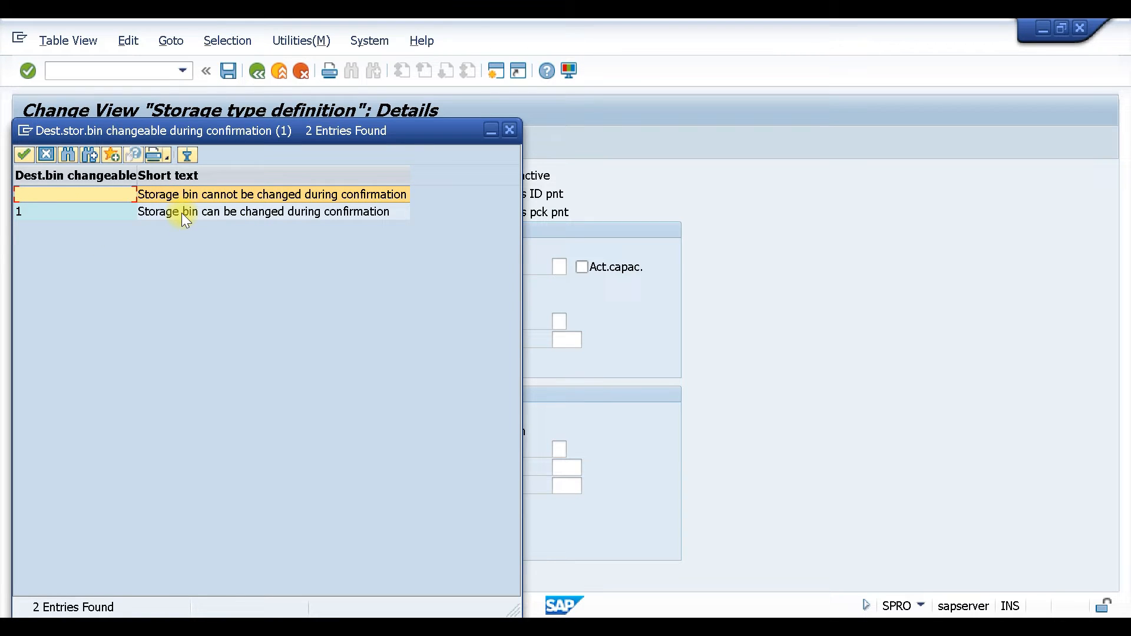
click(511, 129)
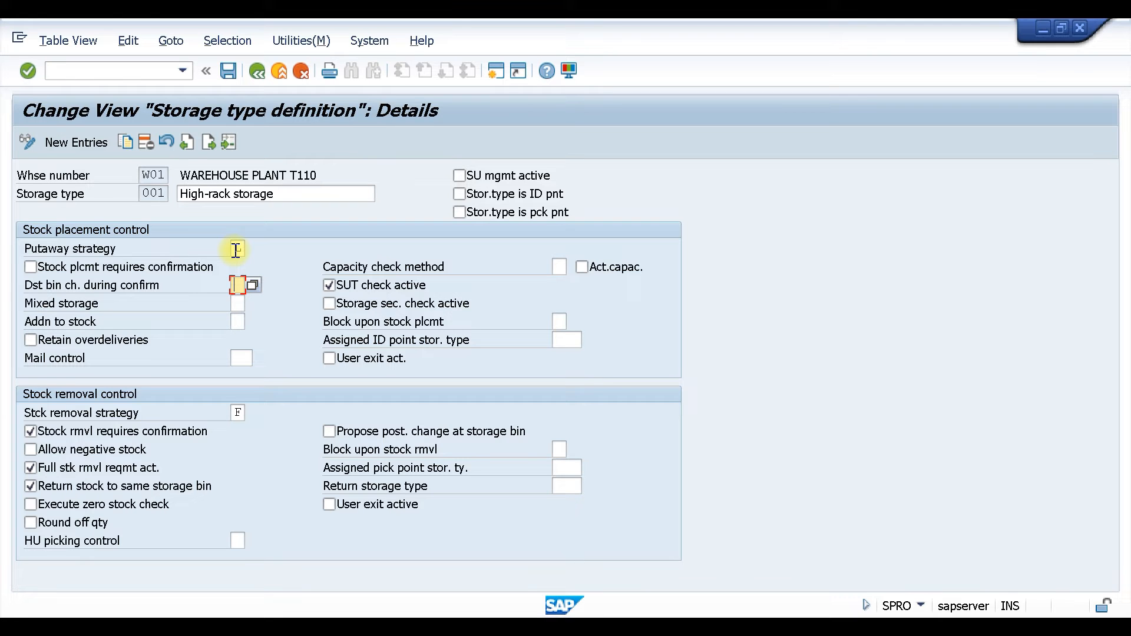
Step: Set the mixed storage indicator of the high-rack storage type to the blank option, Mixed storage not allowed
click(238, 301)
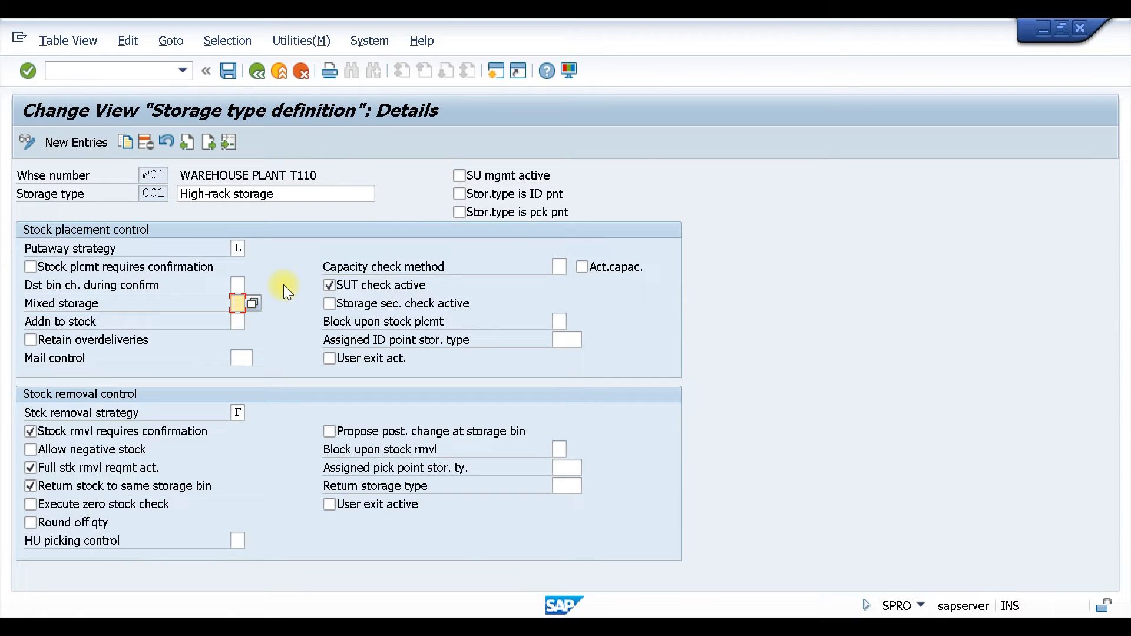
click(254, 302)
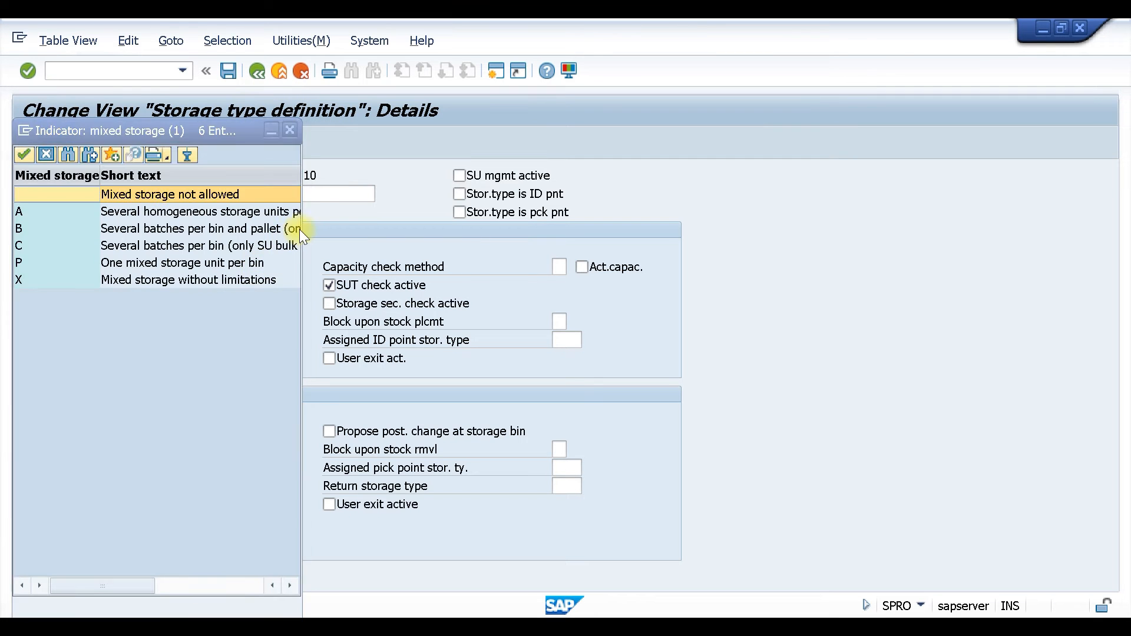
drag(302, 229, 543, 229)
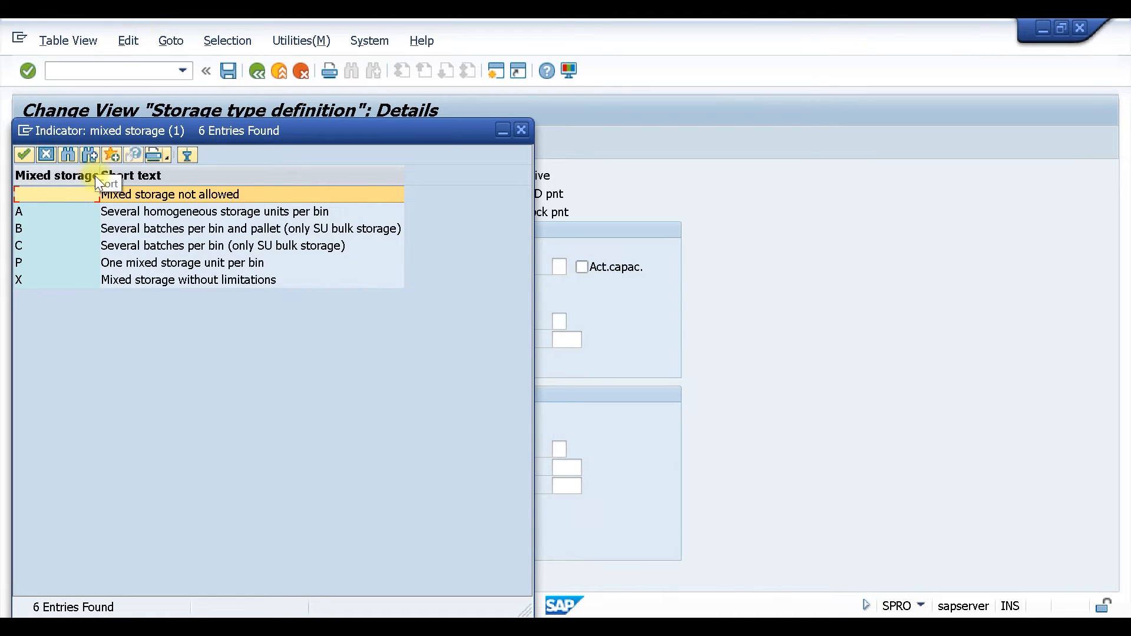
double_click(118, 196)
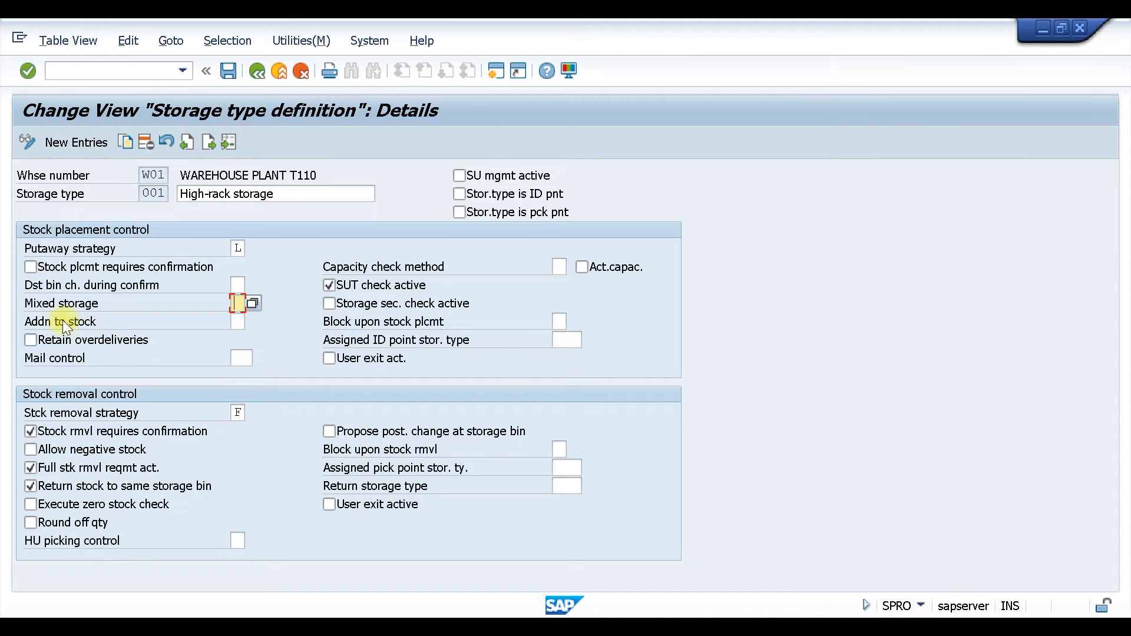
Step: Review the options for adding to existing stock, including X and M, and close the list without choosing one
click(242, 318)
click(253, 322)
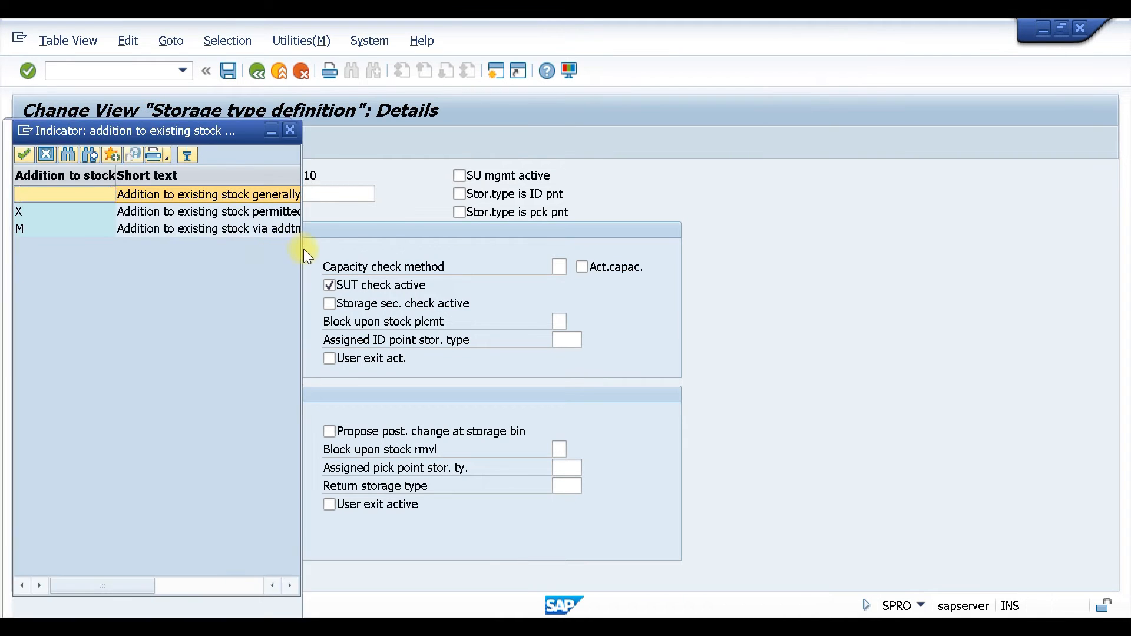
drag(302, 249, 512, 259)
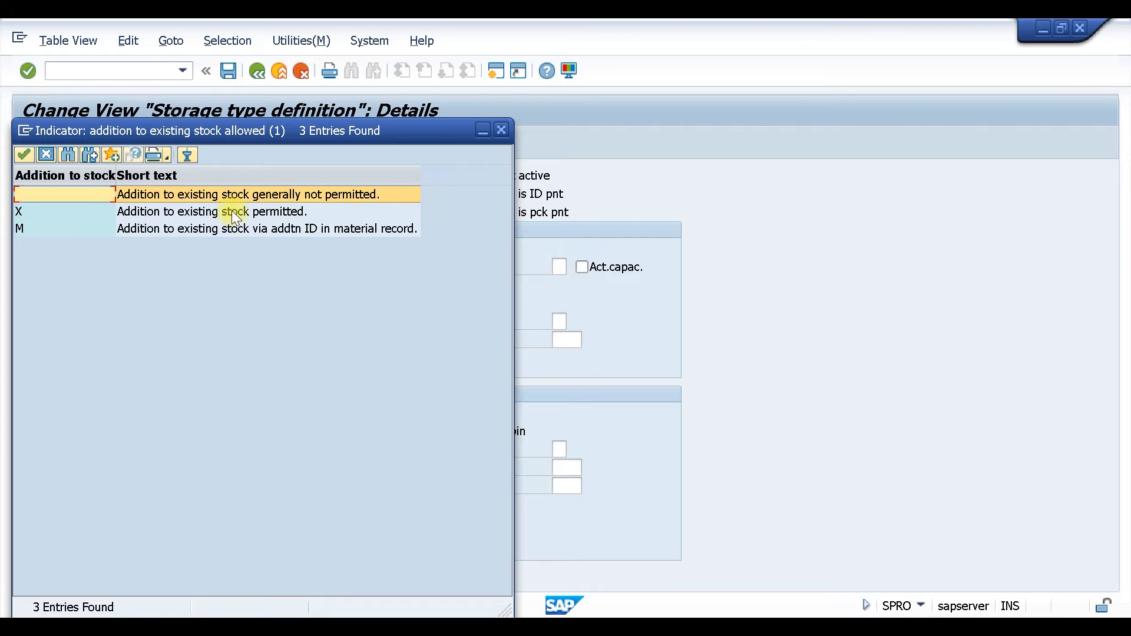
click(28, 214)
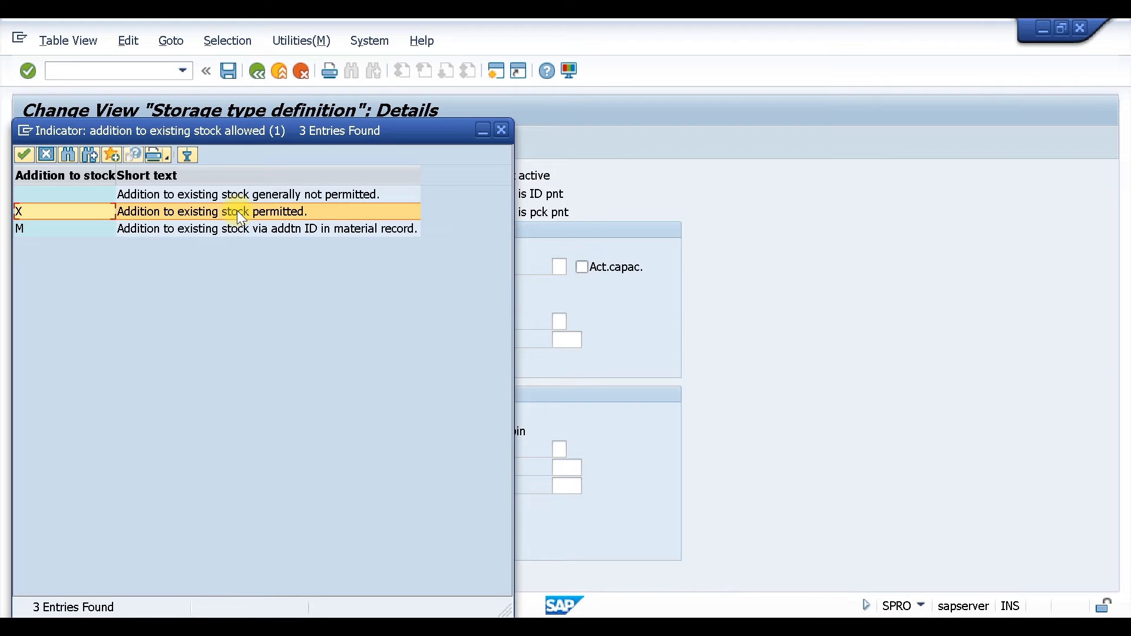
click(51, 230)
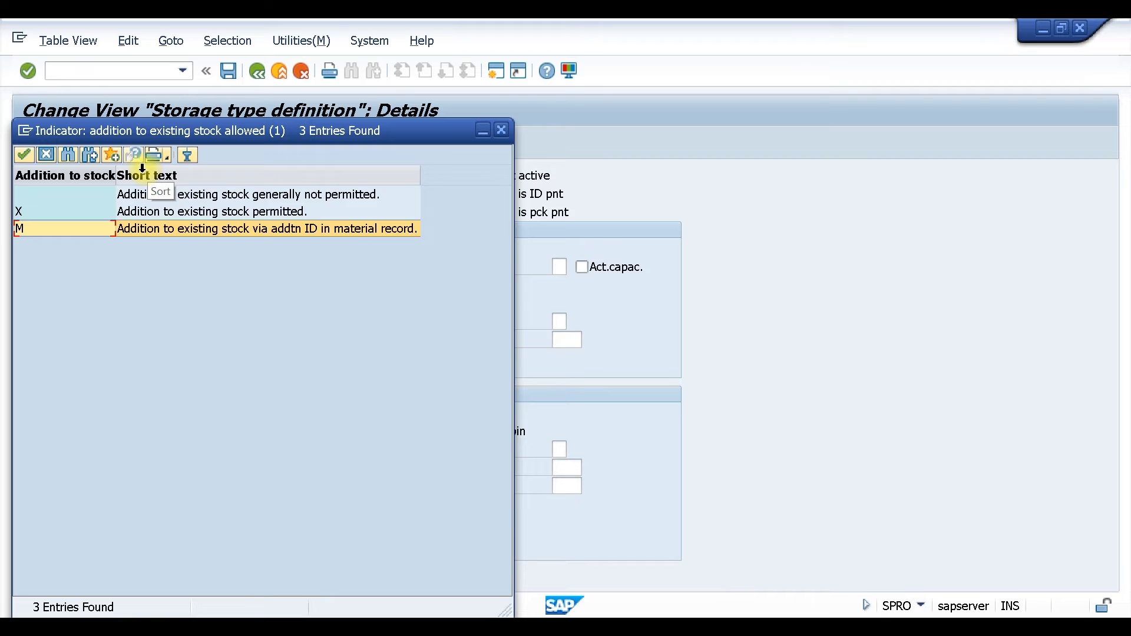
click(501, 131)
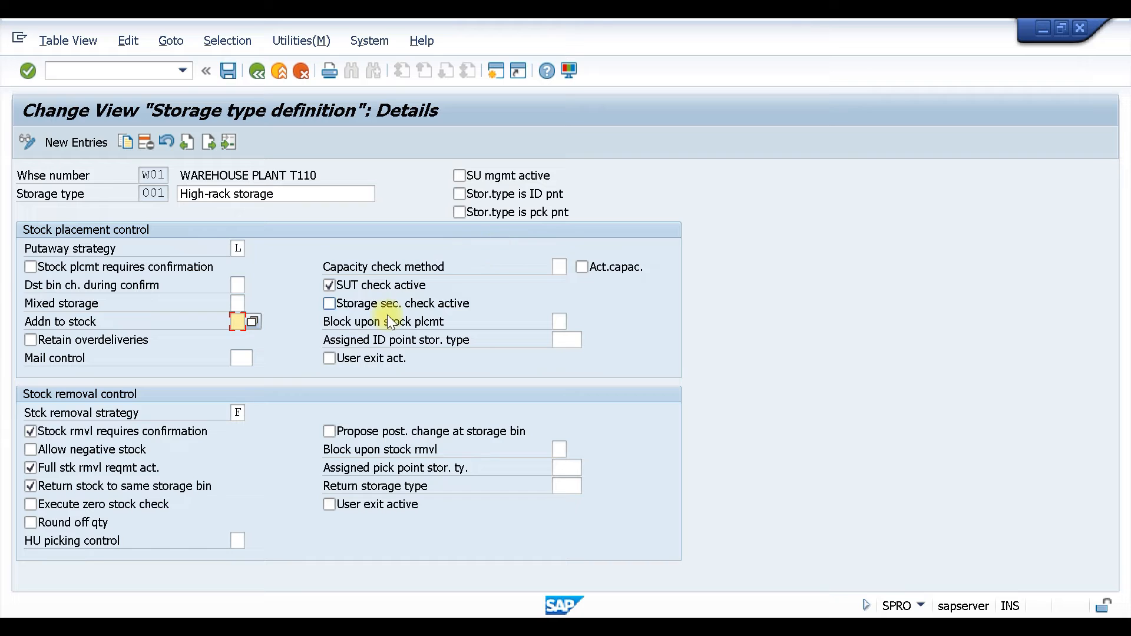
Step: Review the available mail control entries for the high-rack storage type and close the list without choosing one
click(241, 358)
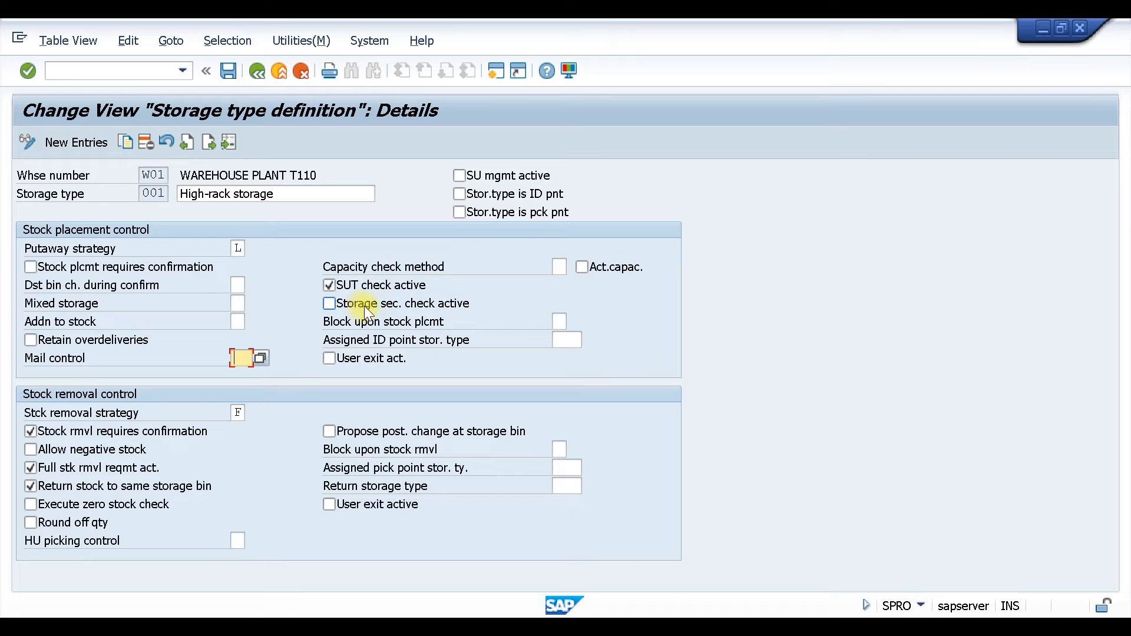
click(261, 356)
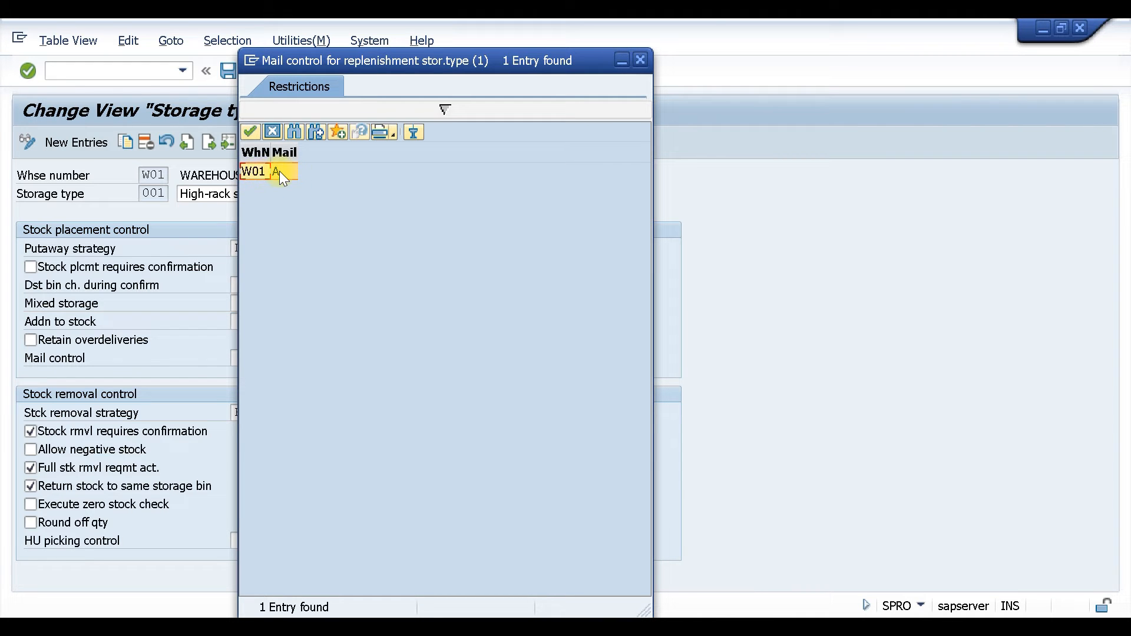
click(640, 60)
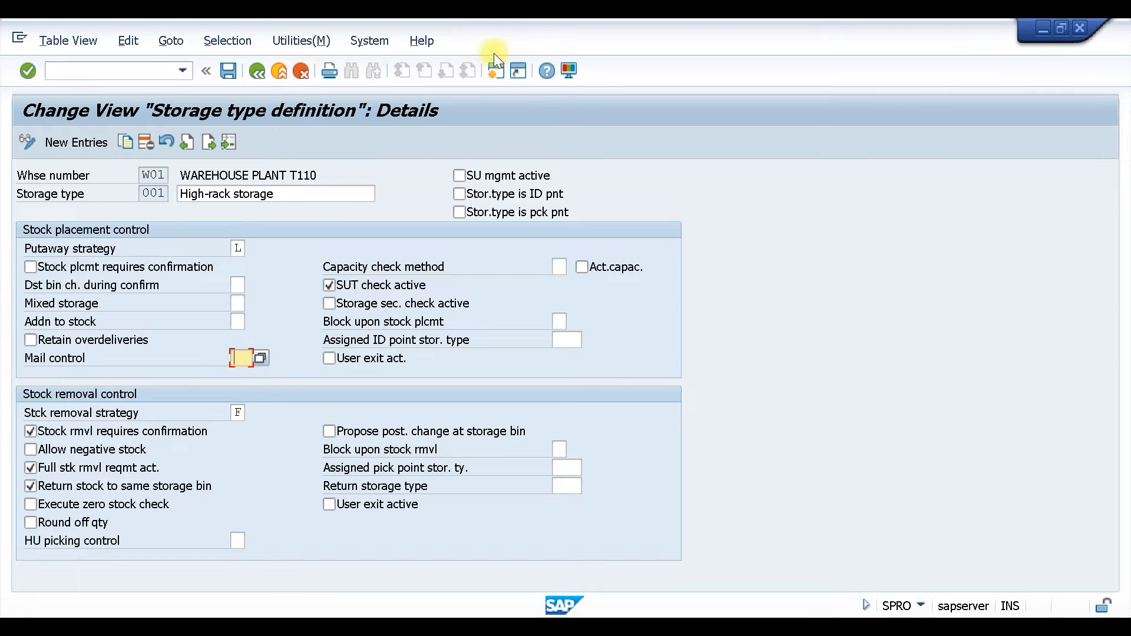
Step: Start a new session with transaction SPRO and display the SAP Reference IMG
click(496, 69)
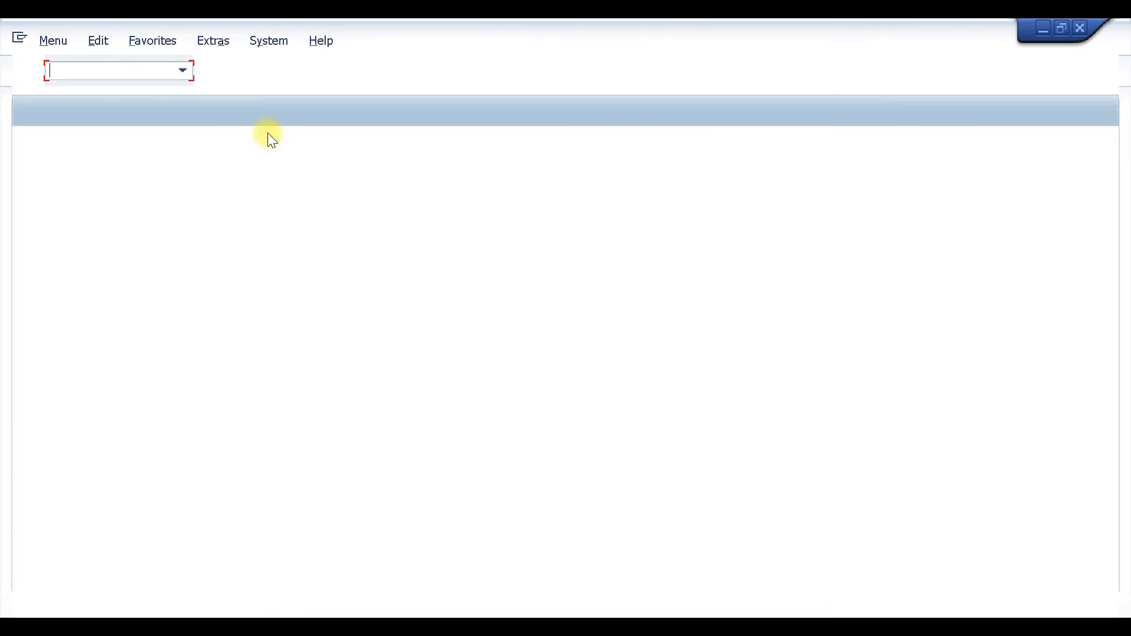
text(spro)
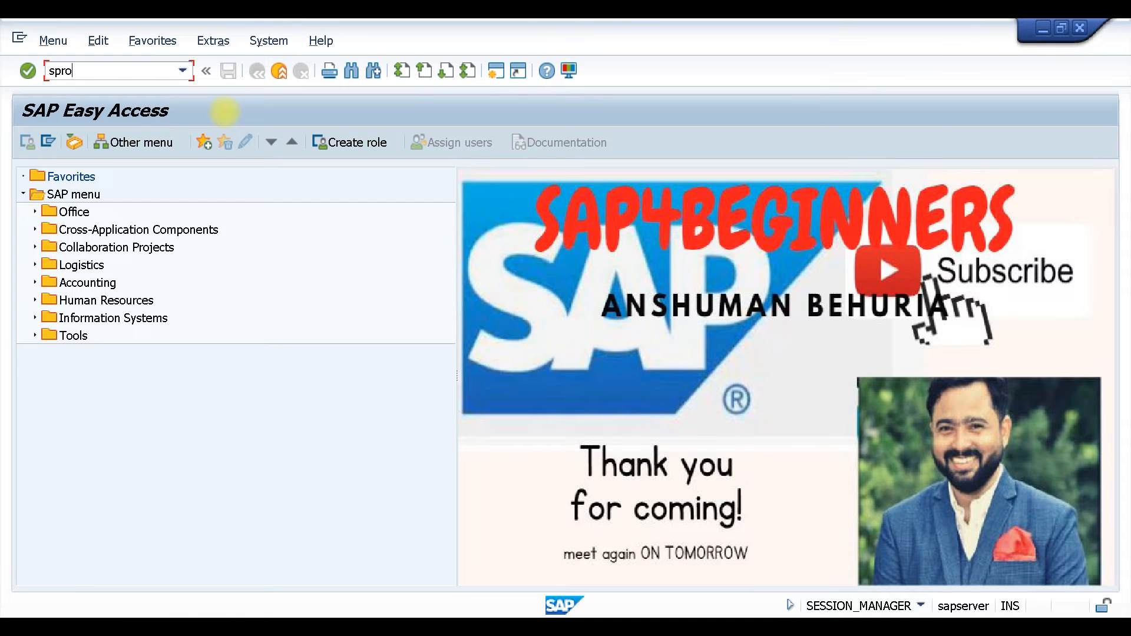
key(Return)
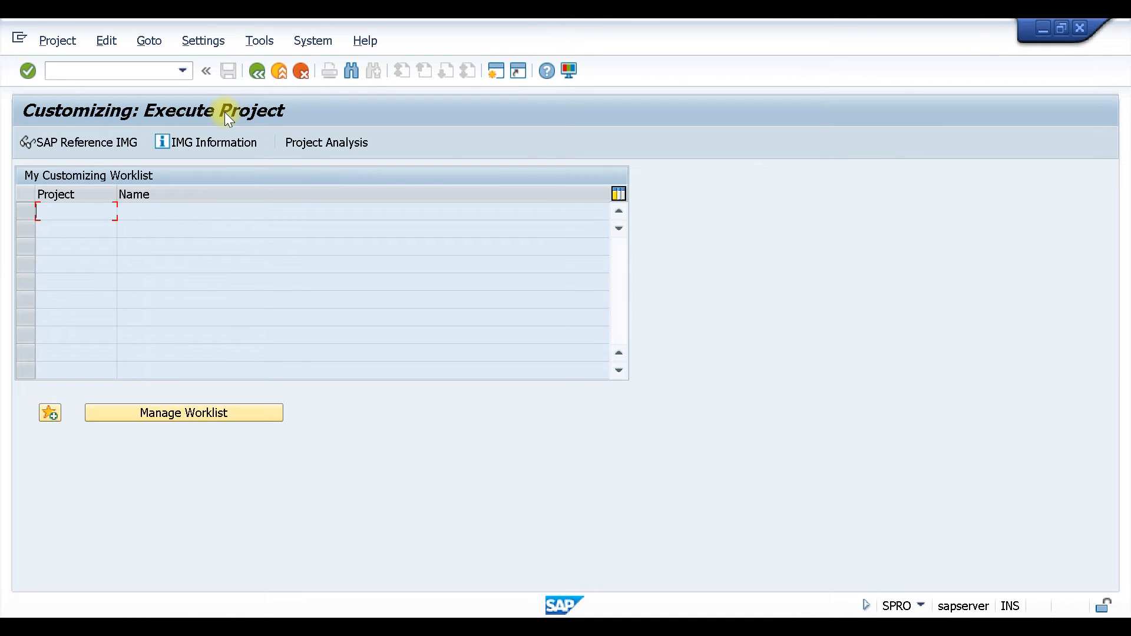
click(82, 143)
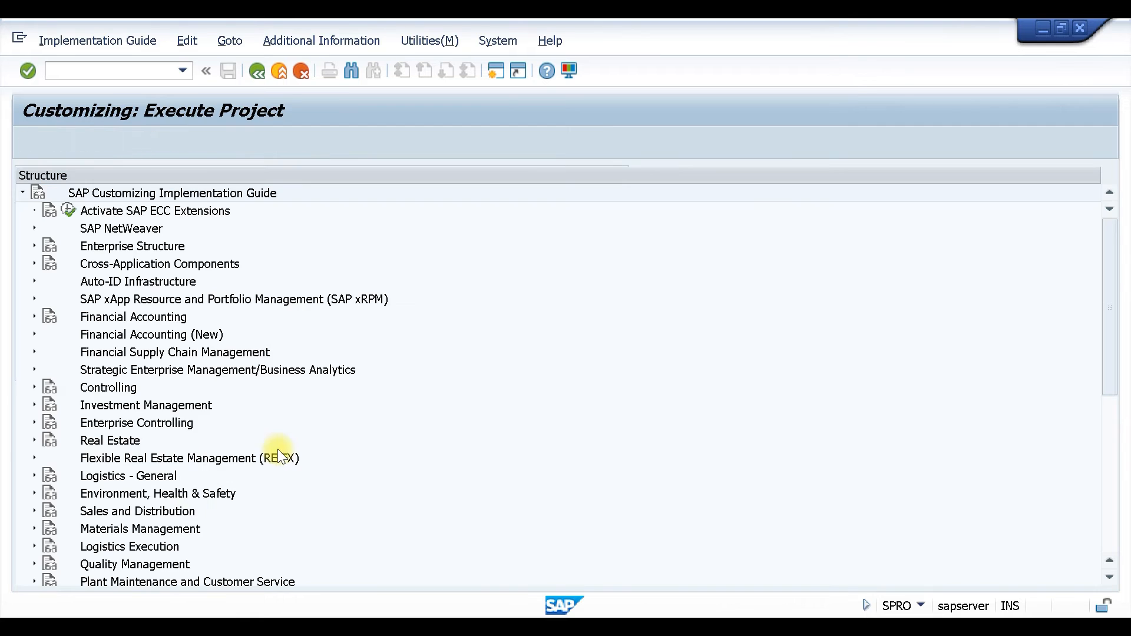
Step: Open Activate Automatic TO Creation under Logistics Execution, Warehouse Management, Interfaces, Inventory Management
click(34, 546)
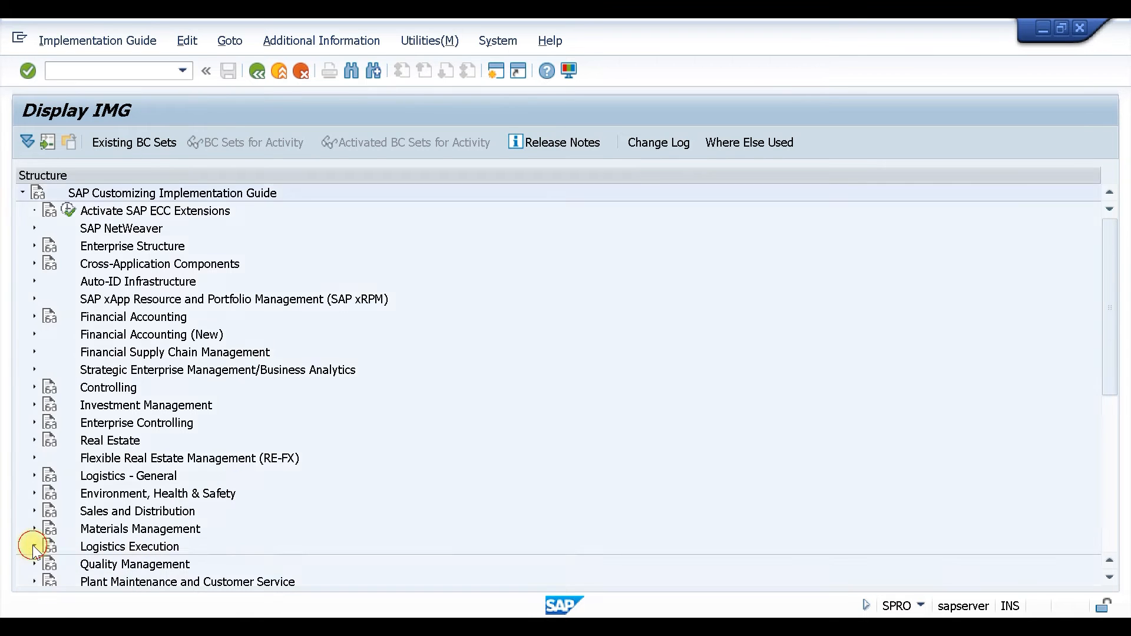
click(45, 441)
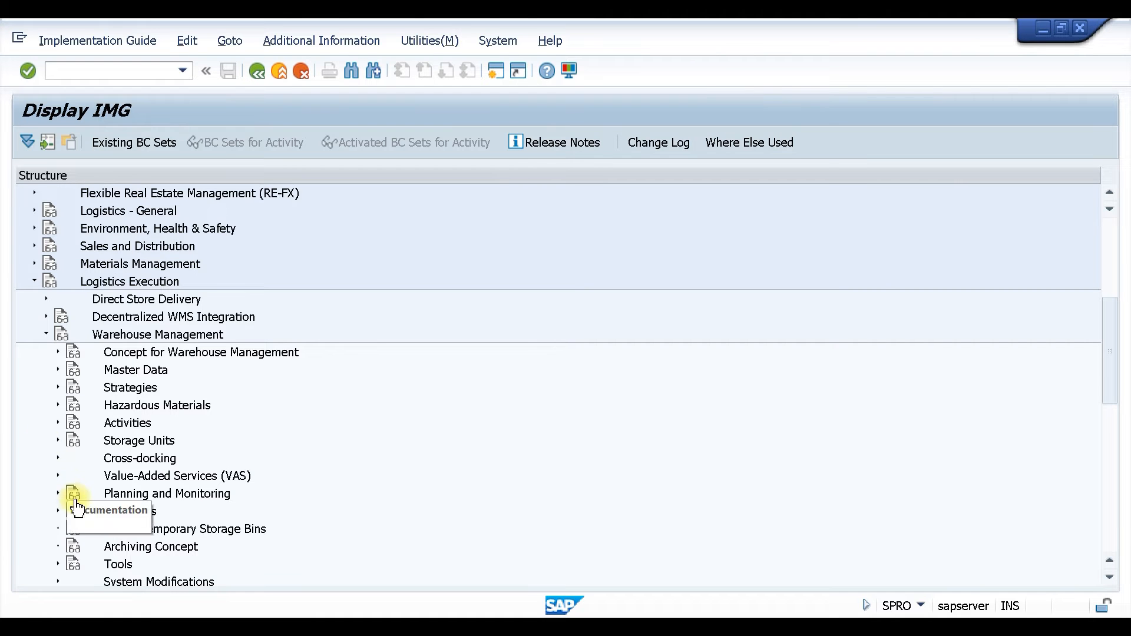
click(57, 510)
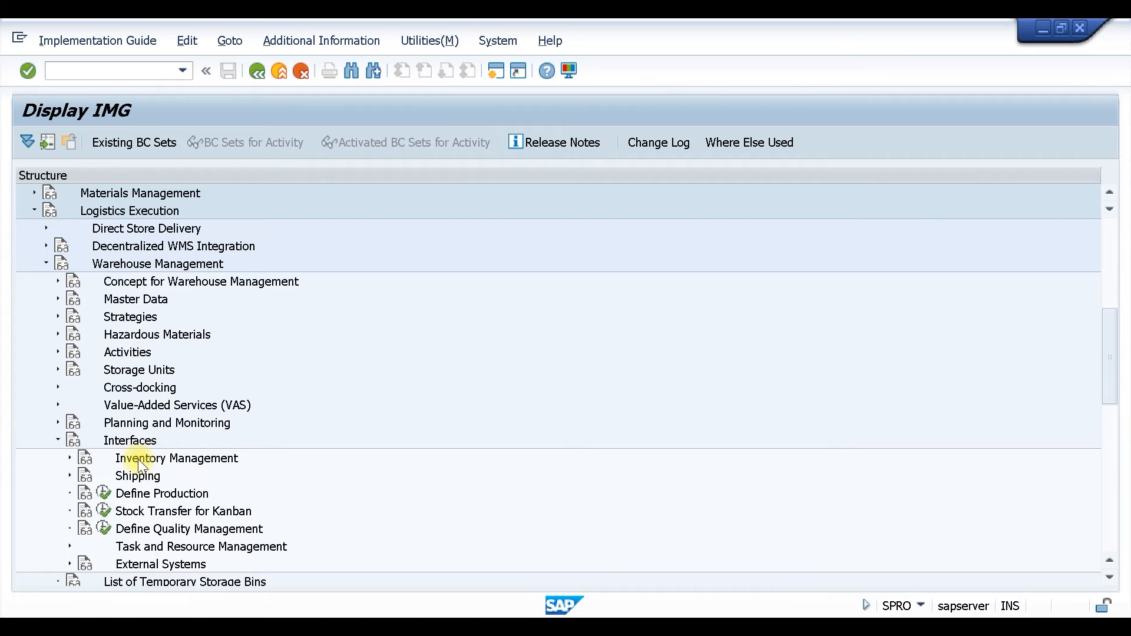
click(69, 458)
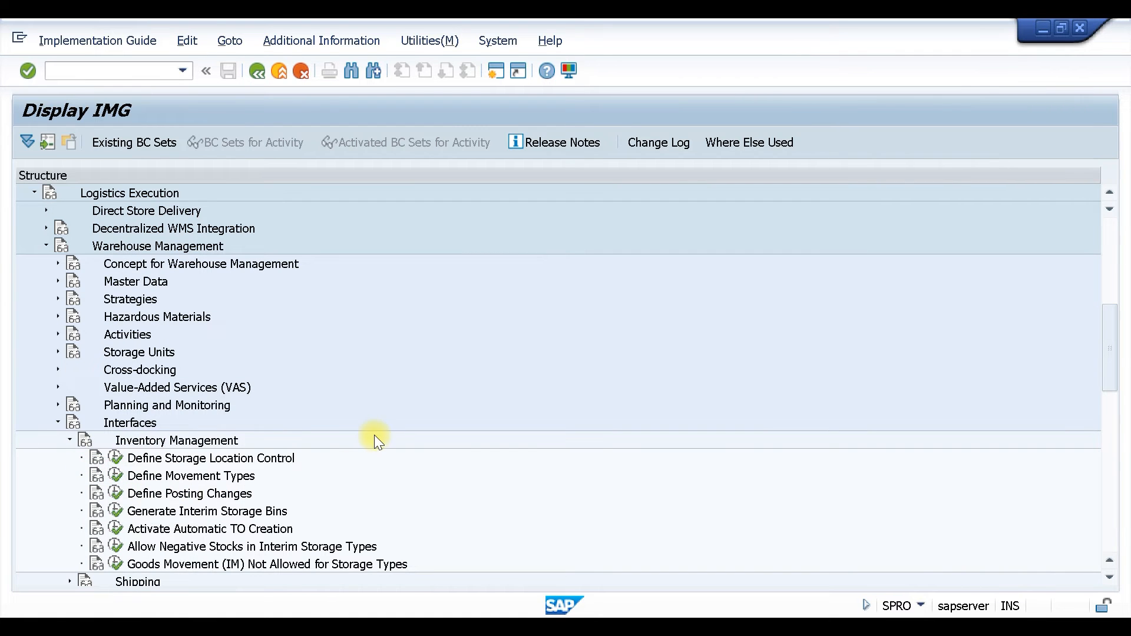
click(116, 529)
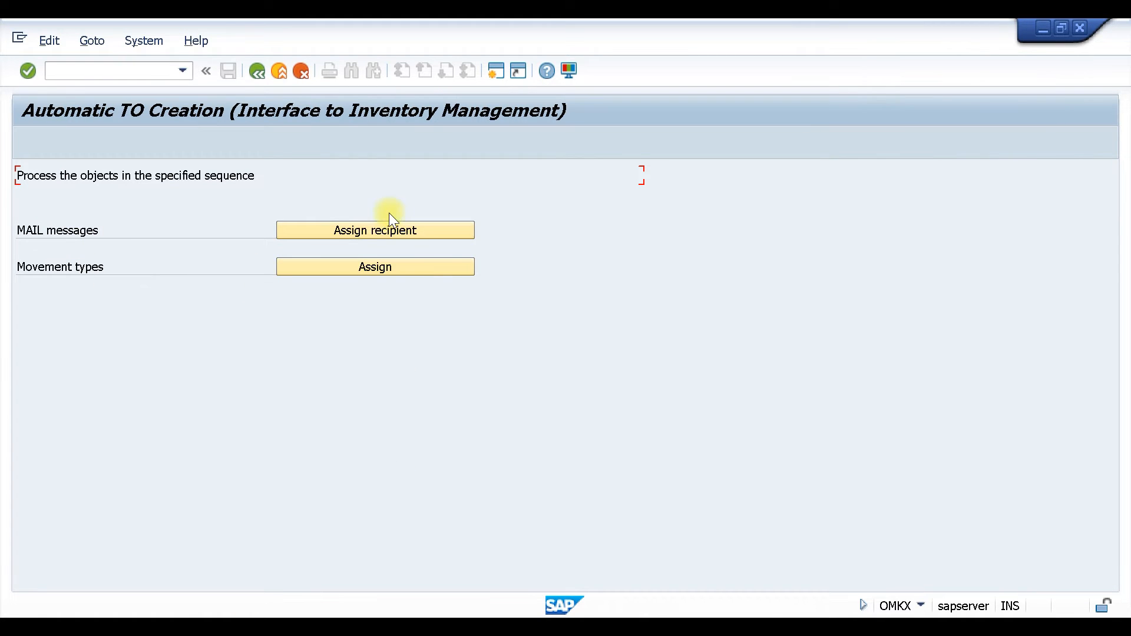
Step: Open the recipient assignment for mail messages and go to the mail control entry of warehouse W01
click(345, 233)
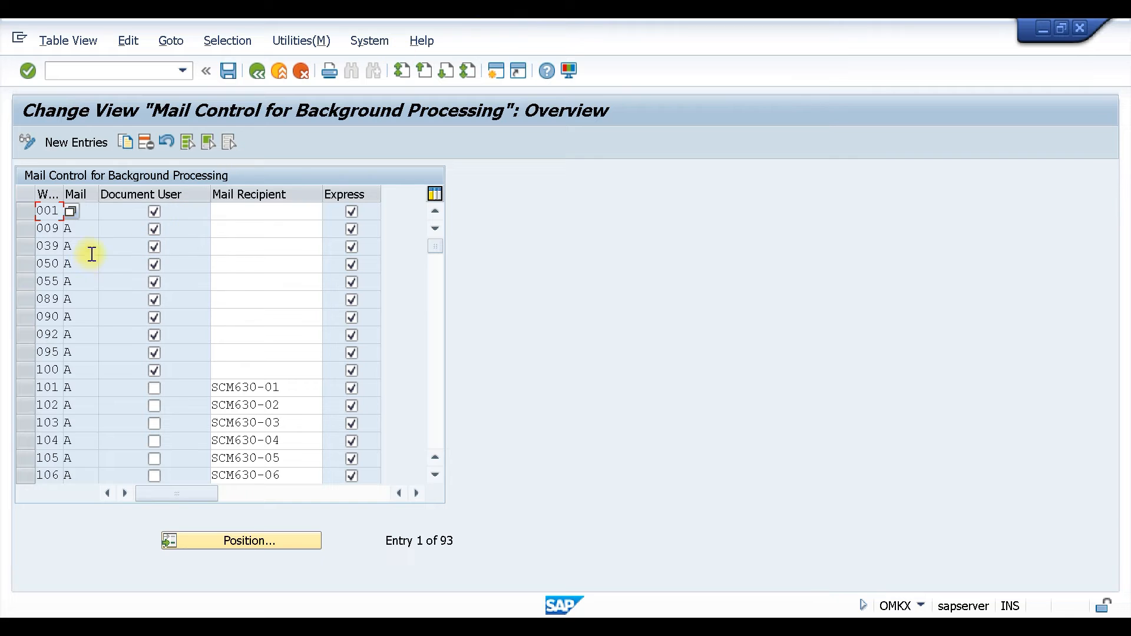
click(252, 541)
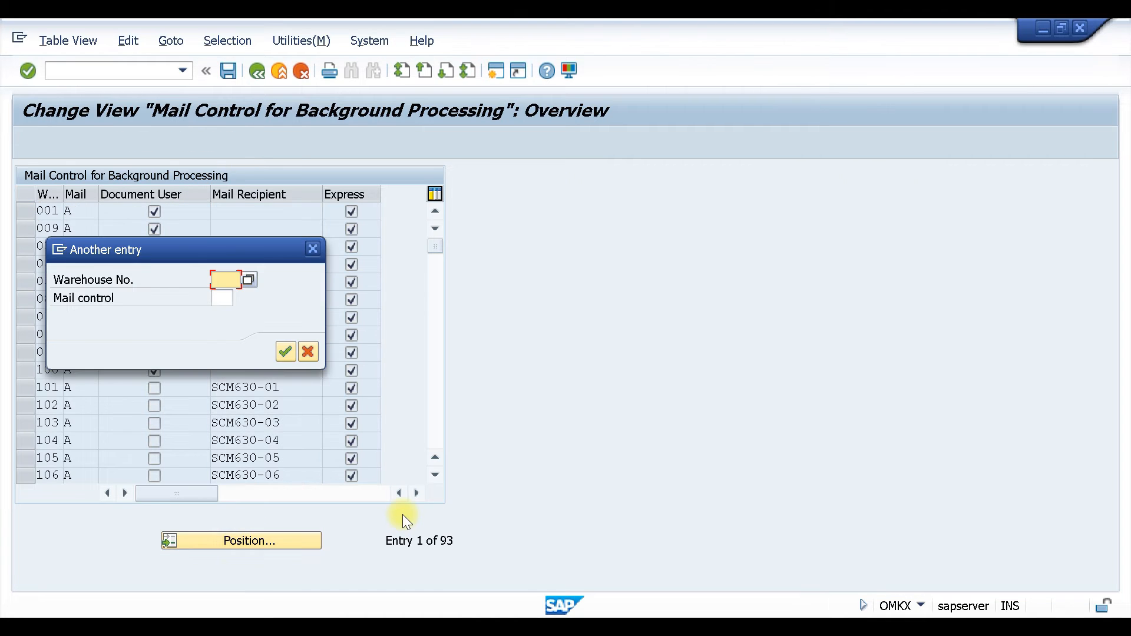
text(w01)
key(Return)
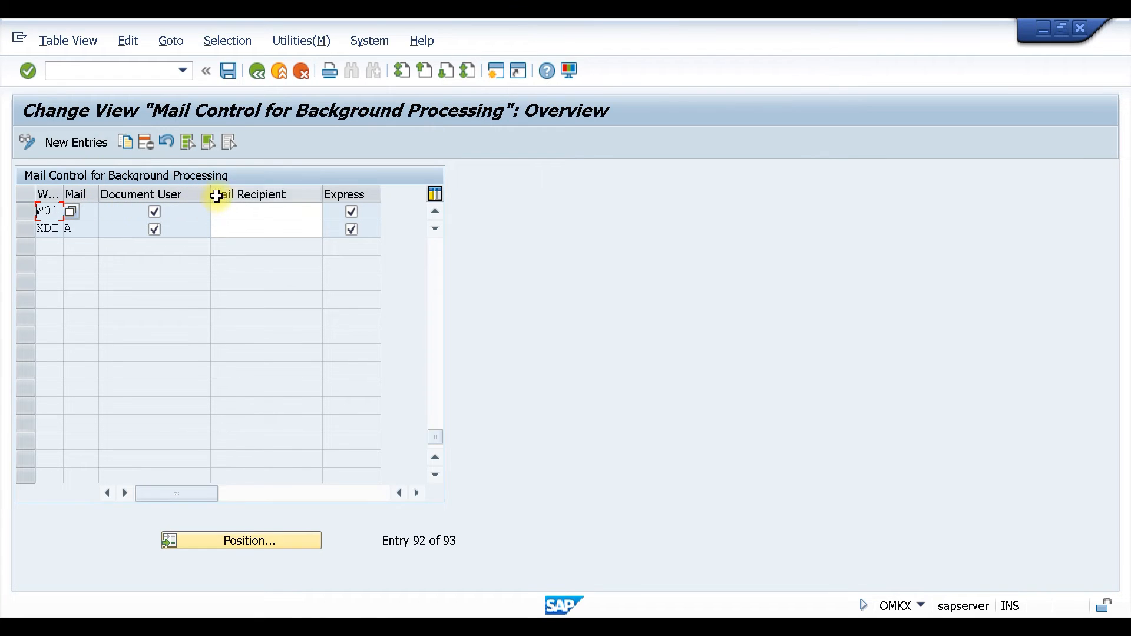
Step: Deselect Document User for warehouse W01's mail control A and enter the recipient's user name as Mail Recipient
click(232, 211)
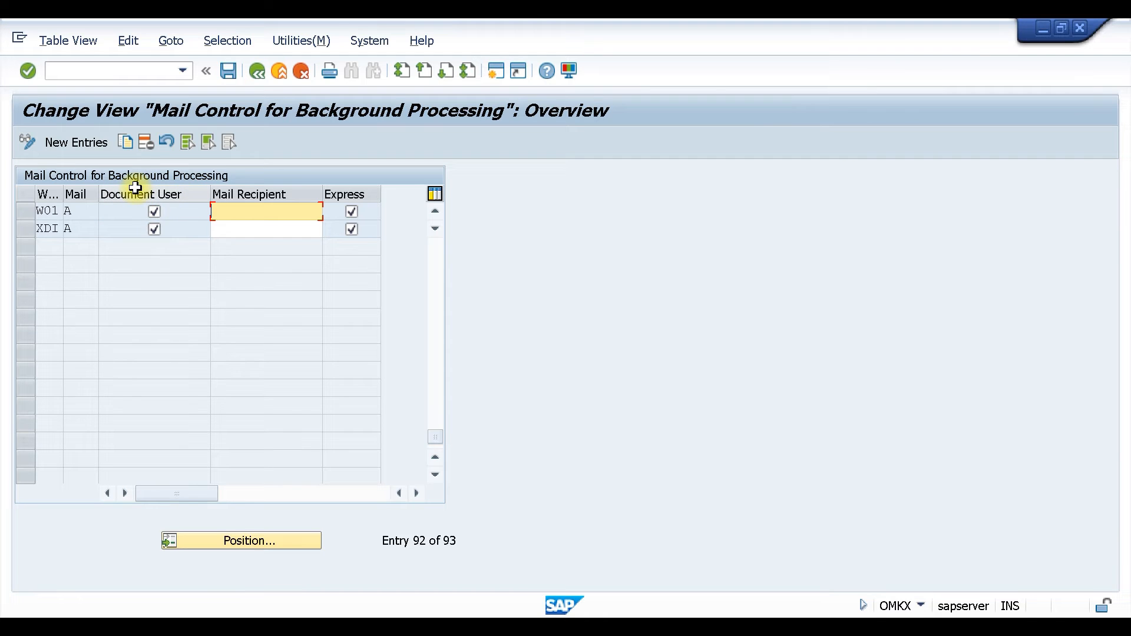
click(153, 212)
click(252, 211)
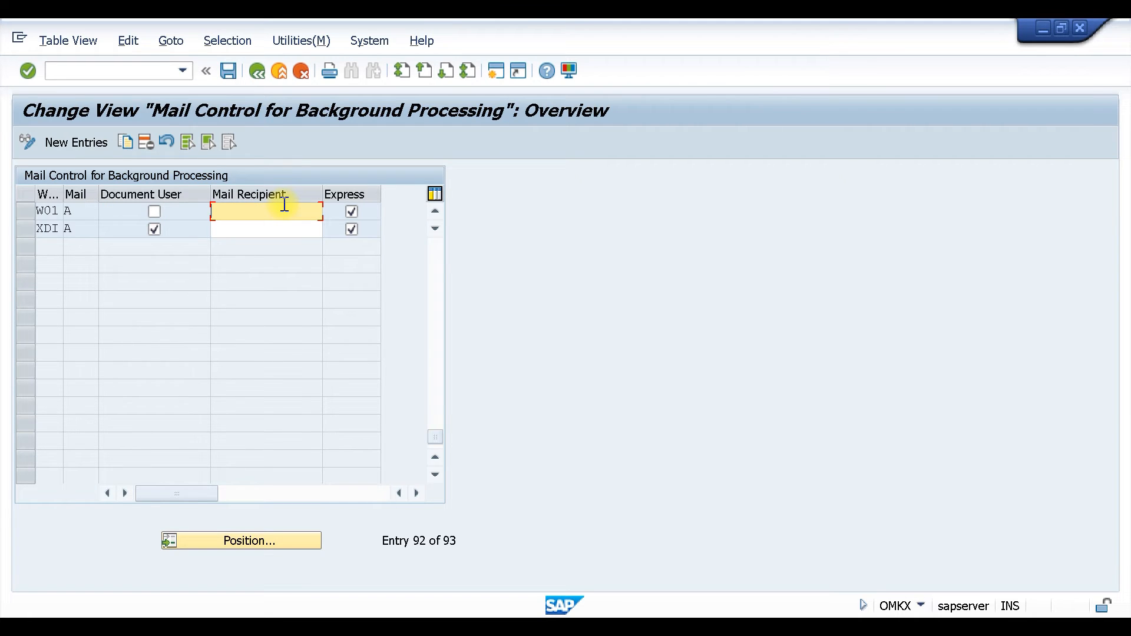
text(ansh)
click(268, 227)
Step: Return to the storage type definition session and review the capacity check methods without choosing one
mouse_move(613, 627)
click(611, 556)
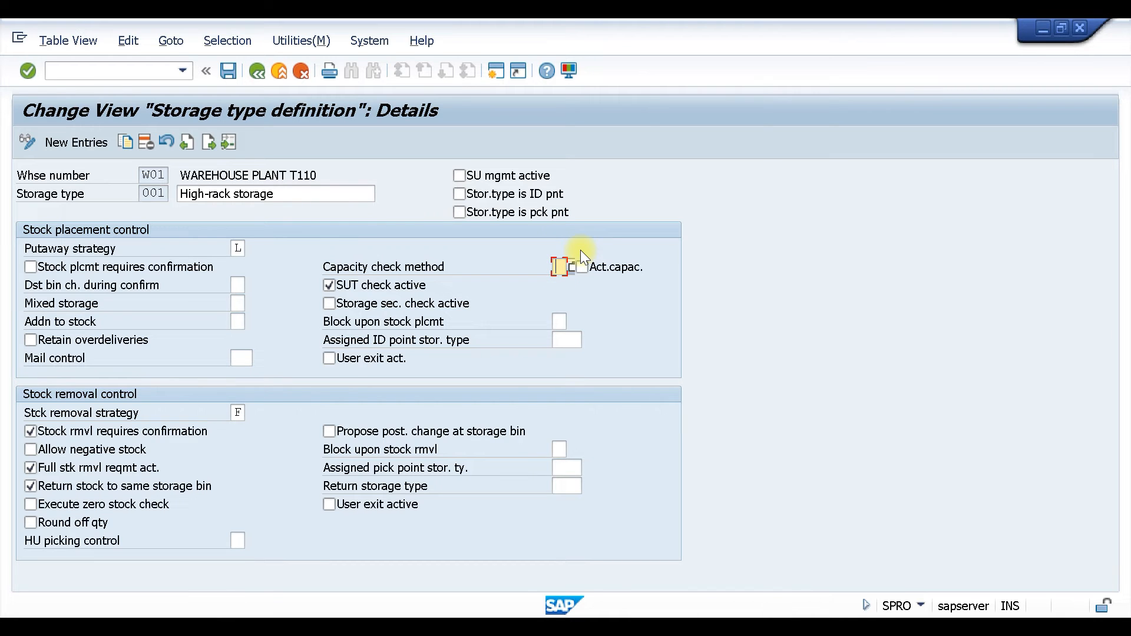
click(574, 267)
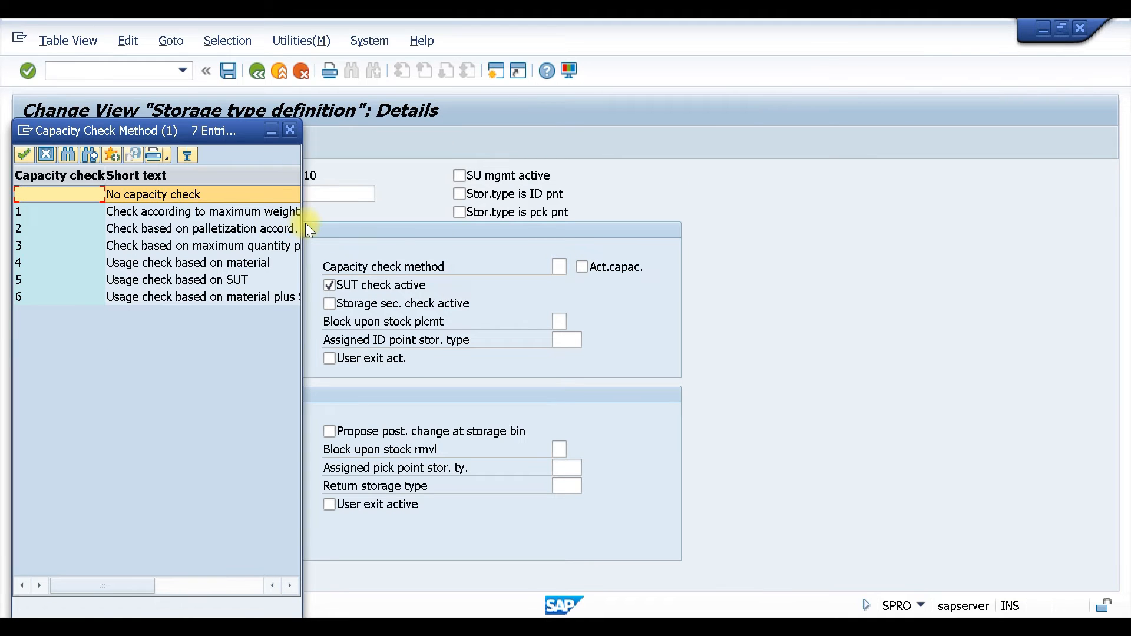
drag(299, 221, 433, 222)
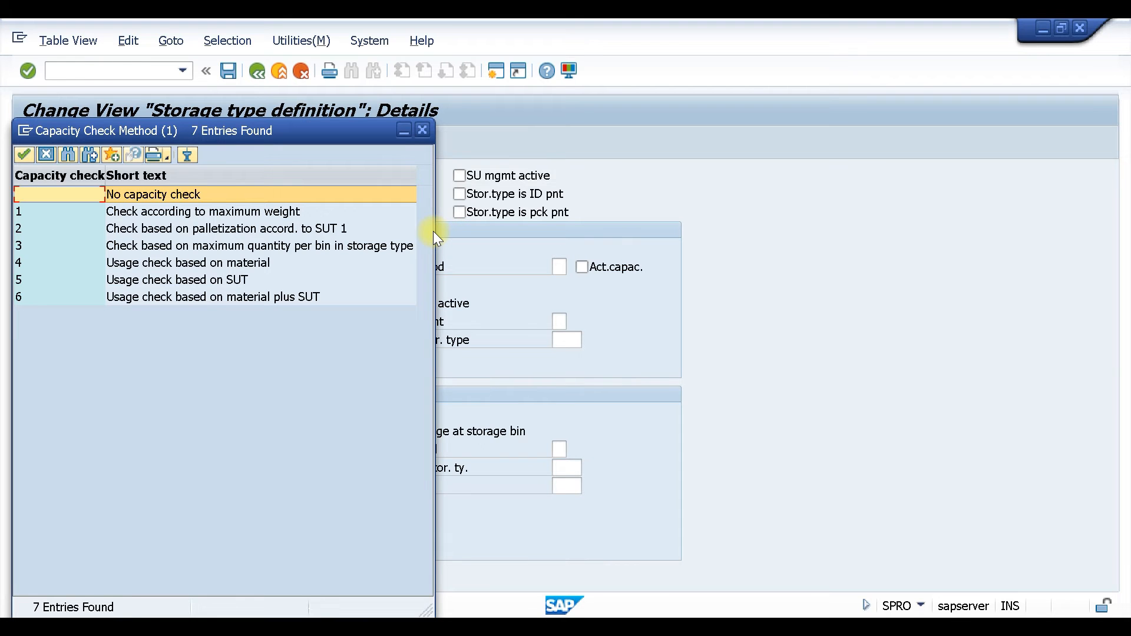
drag(433, 231, 513, 226)
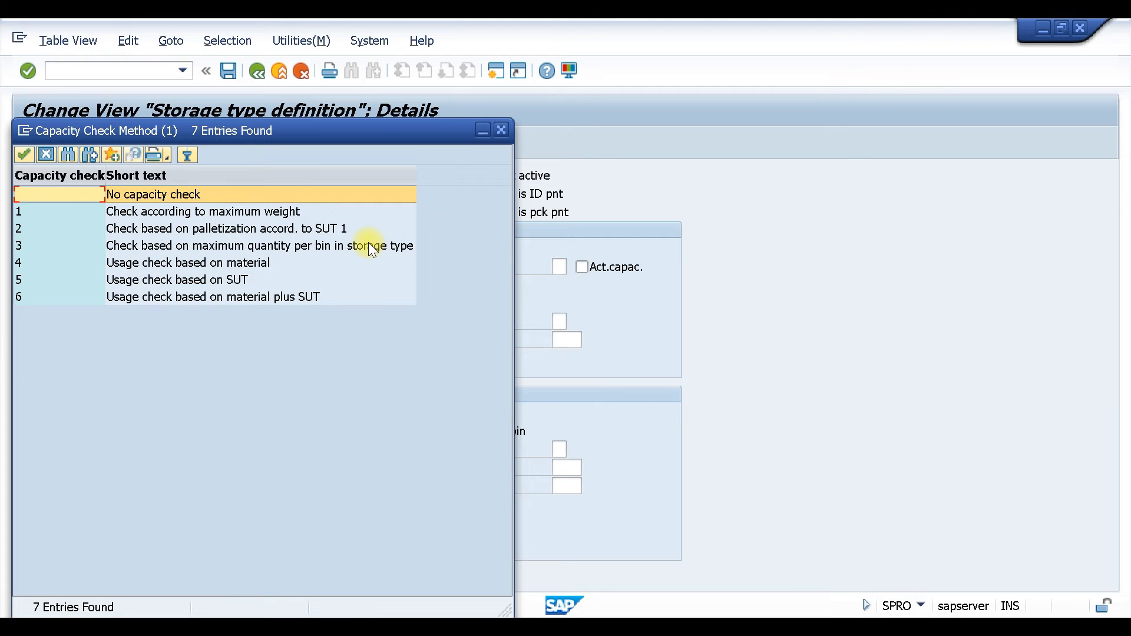
click(500, 130)
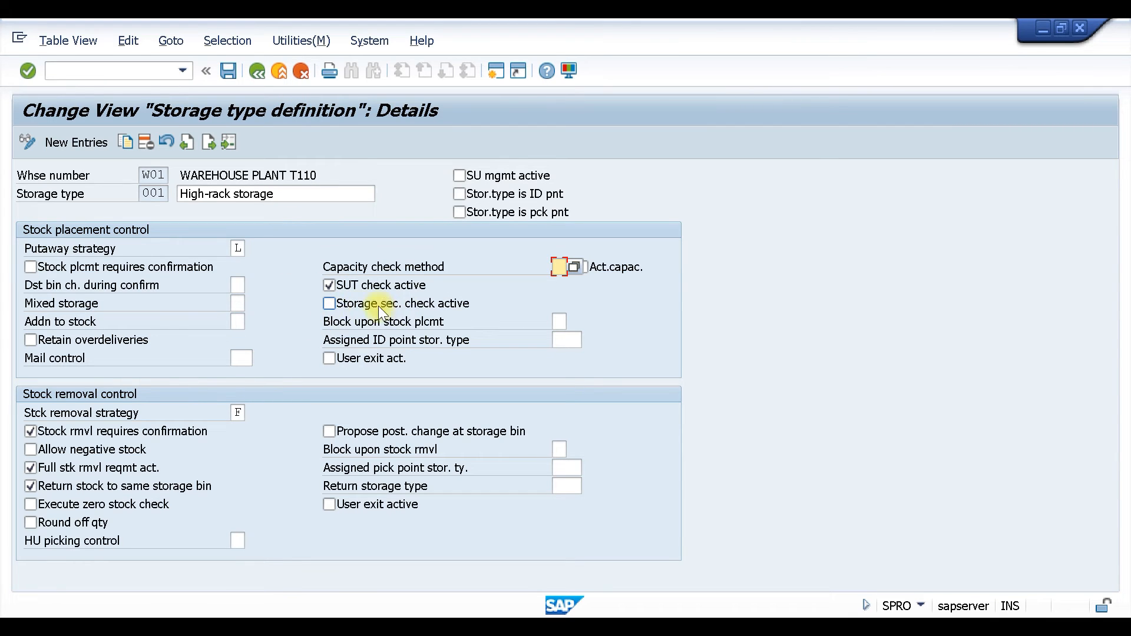
Step: Activate the storage section check for the high-rack storage type and review the putaway strategies without changing the setting
click(329, 303)
click(558, 322)
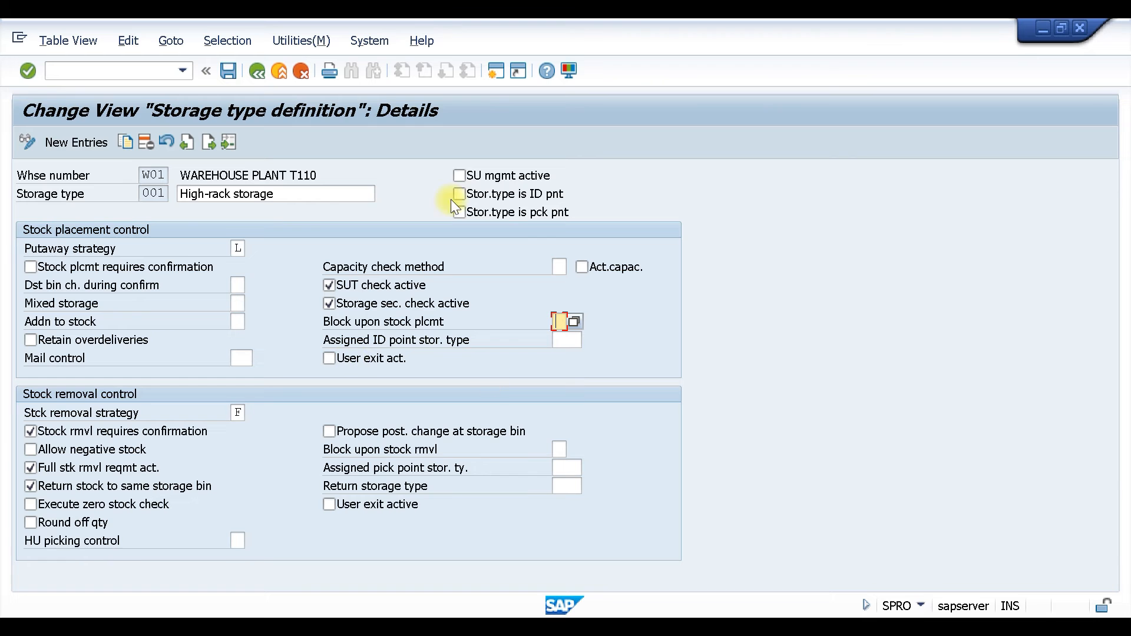
click(238, 247)
click(253, 248)
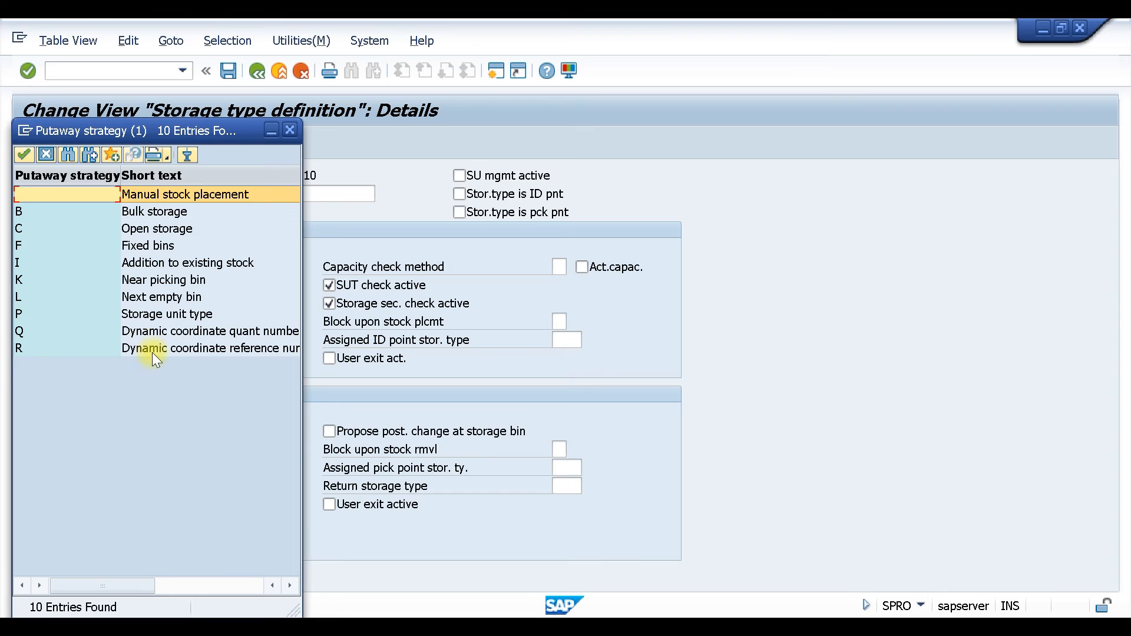
click(289, 130)
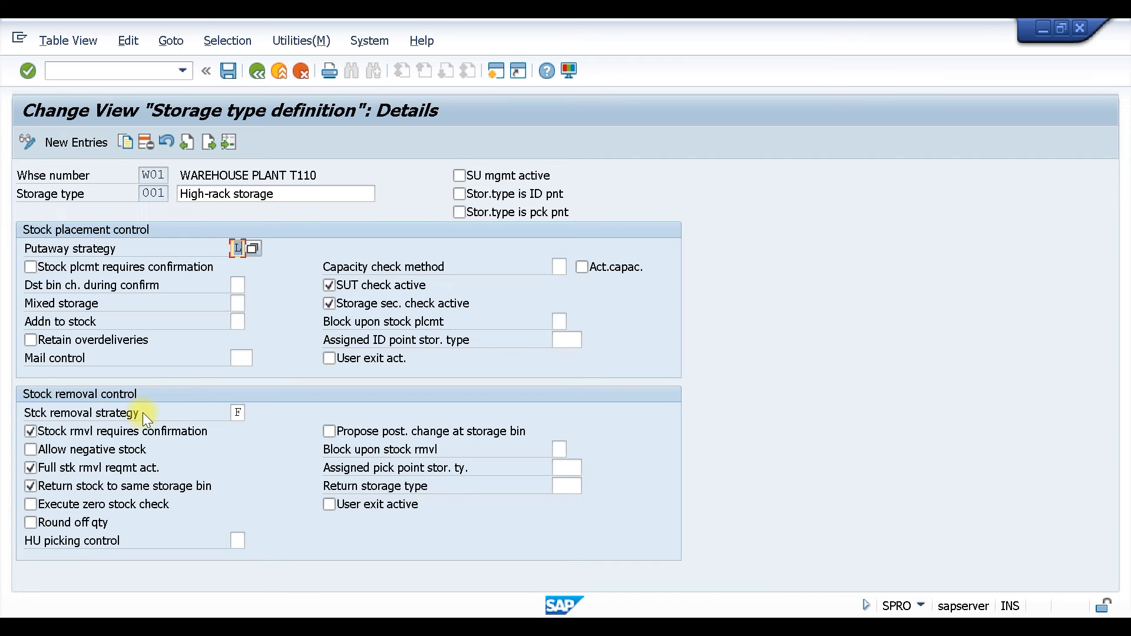
Step: Review the available stock removal strategies, including F, FIFO (First in first out), without changing the setting
click(238, 413)
click(255, 412)
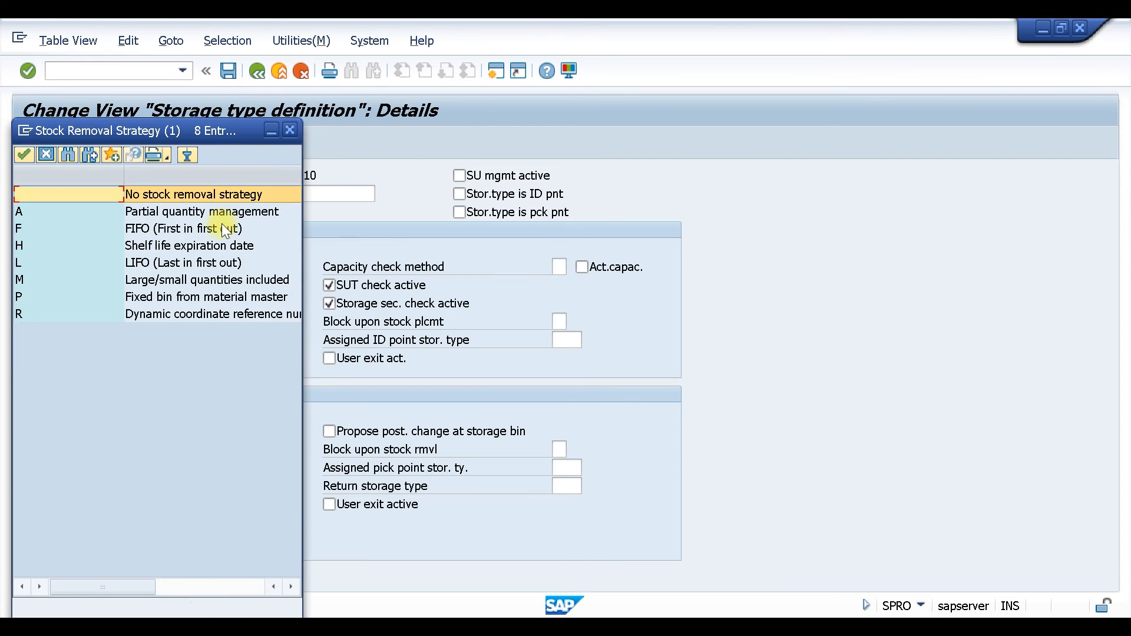
drag(299, 204, 419, 211)
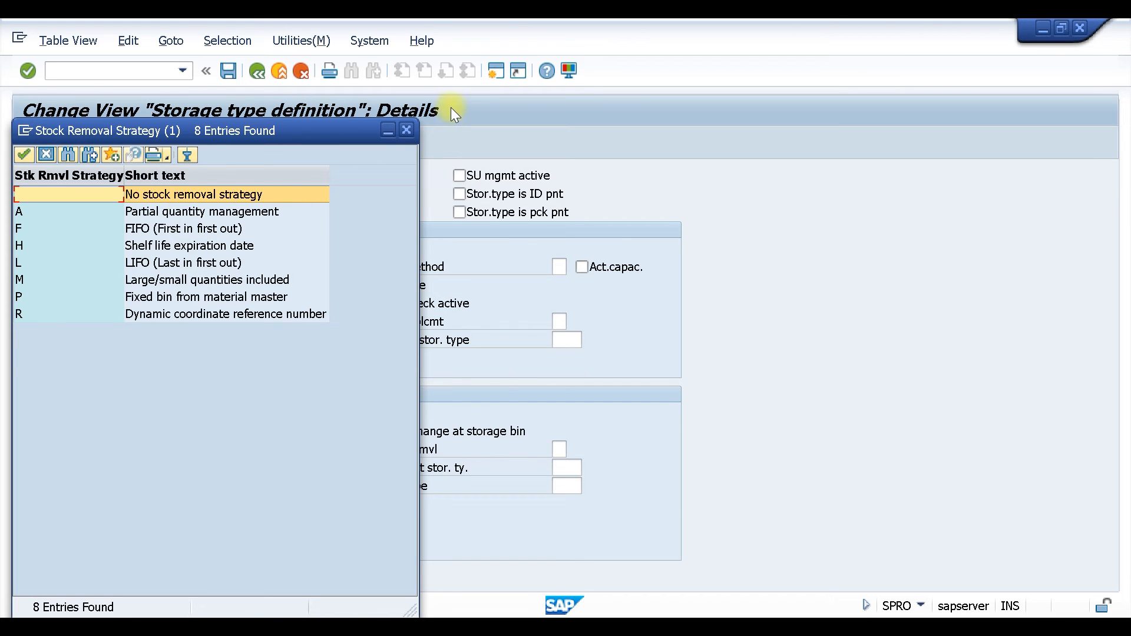
click(408, 128)
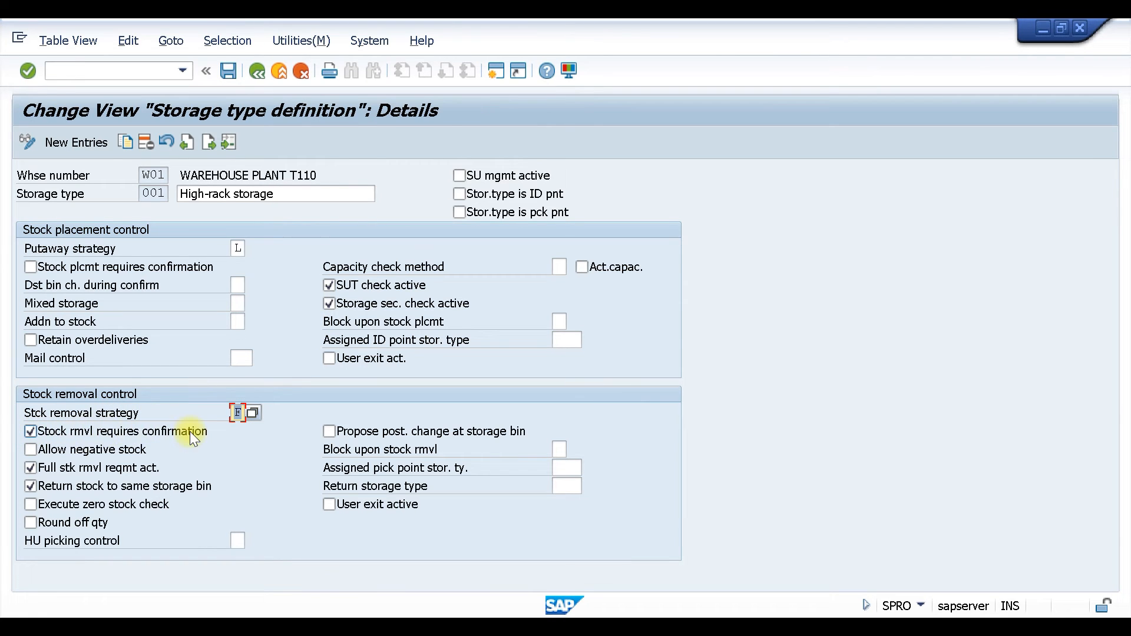
Step: Turn off the stock removal confirmation requirement and activate the zero stock check for the high-rack storage type
click(29, 431)
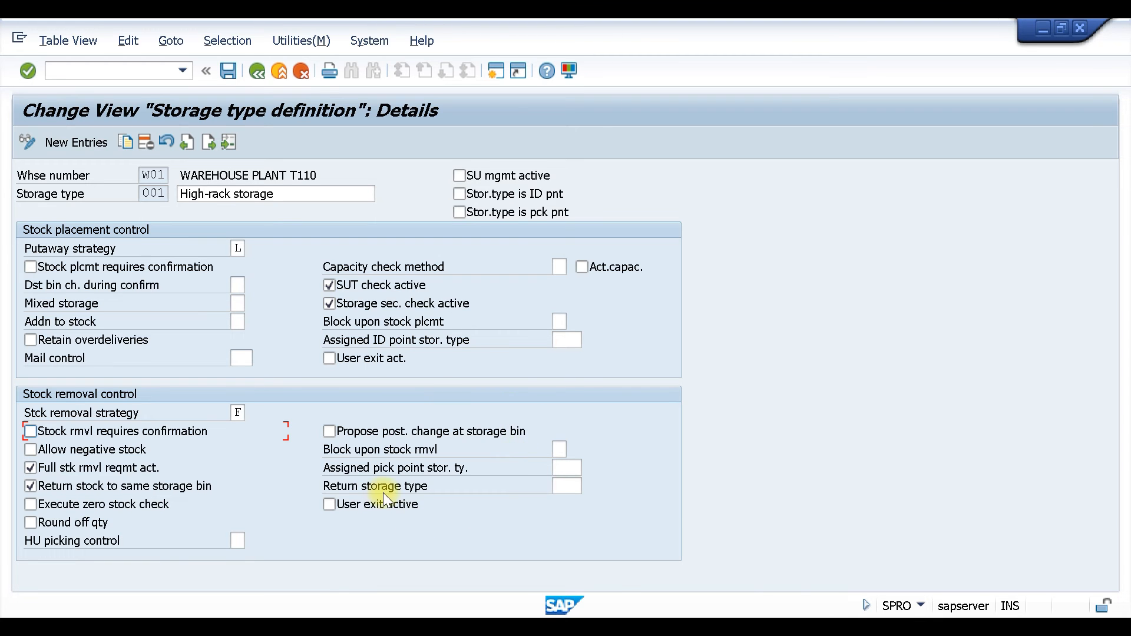
click(568, 488)
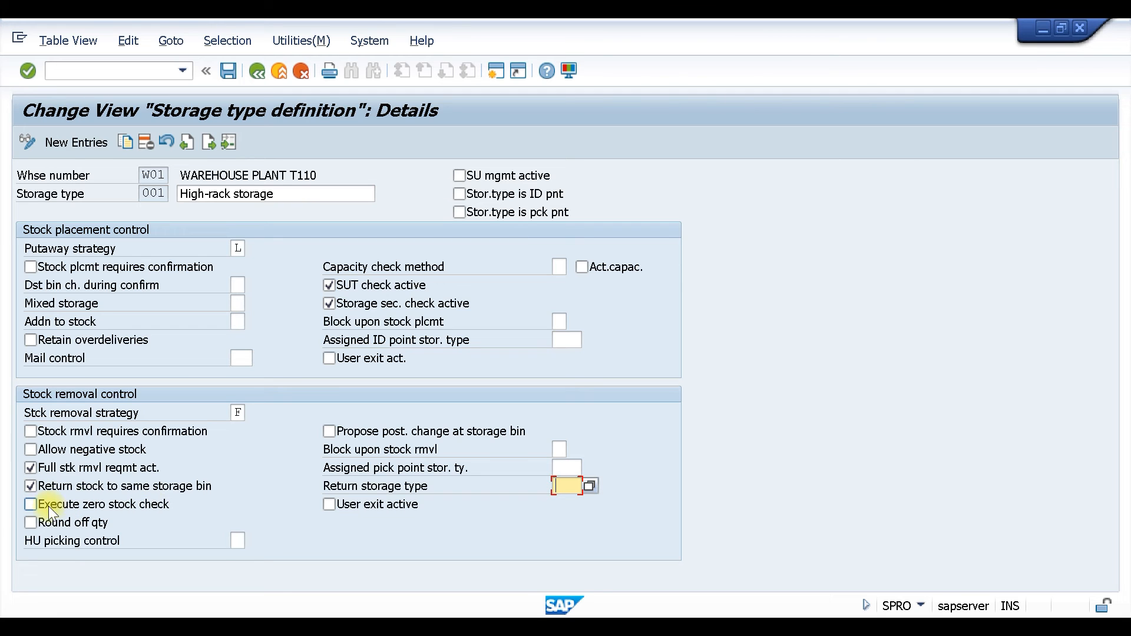
click(30, 505)
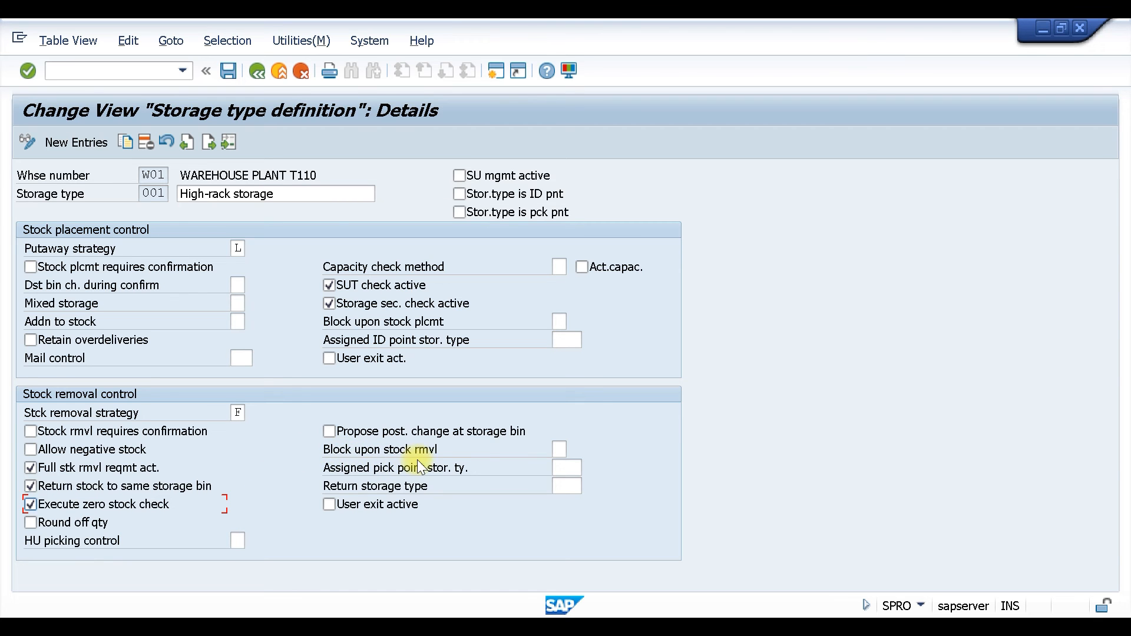
Step: Review the blocking indicators for stock removal, Block storage bin and Block quant only, without choosing one
click(560, 449)
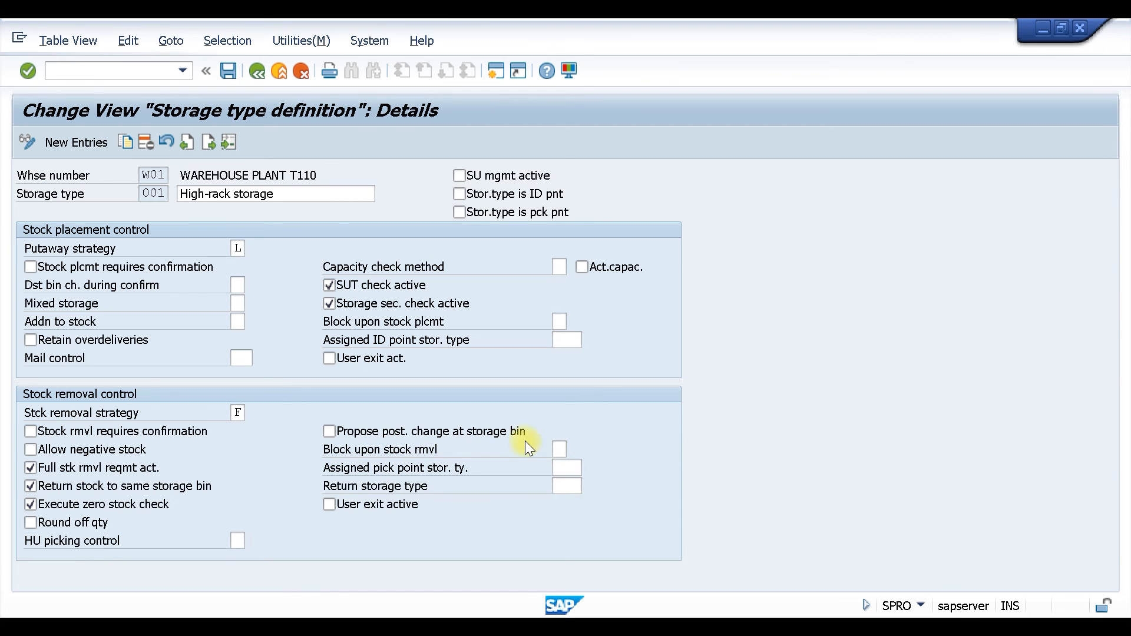
key(F4)
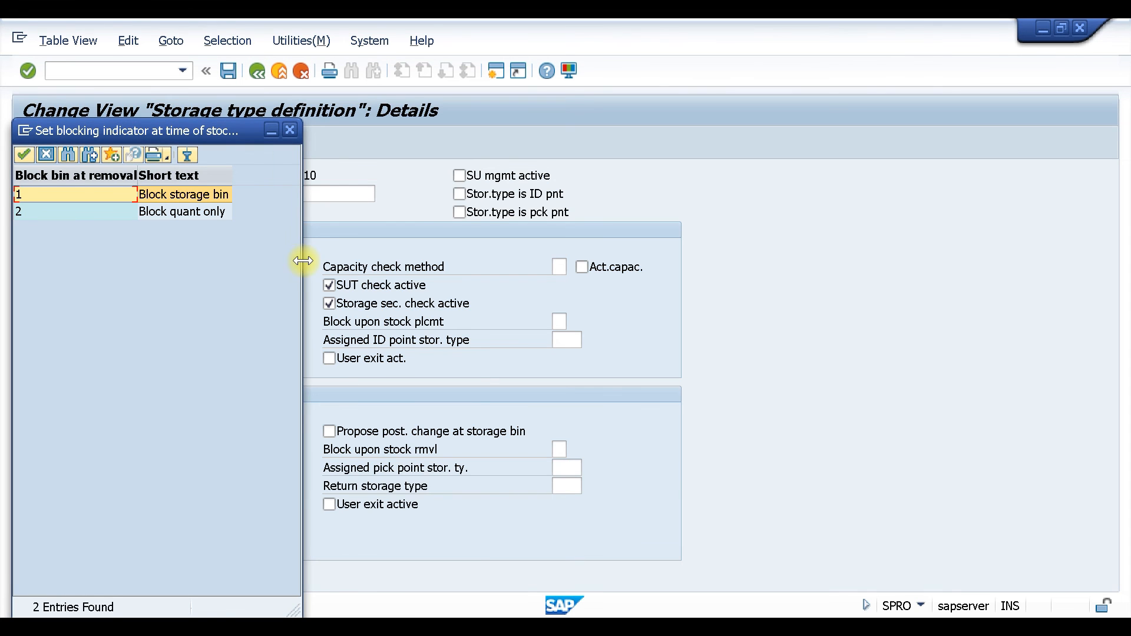
drag(299, 260, 472, 266)
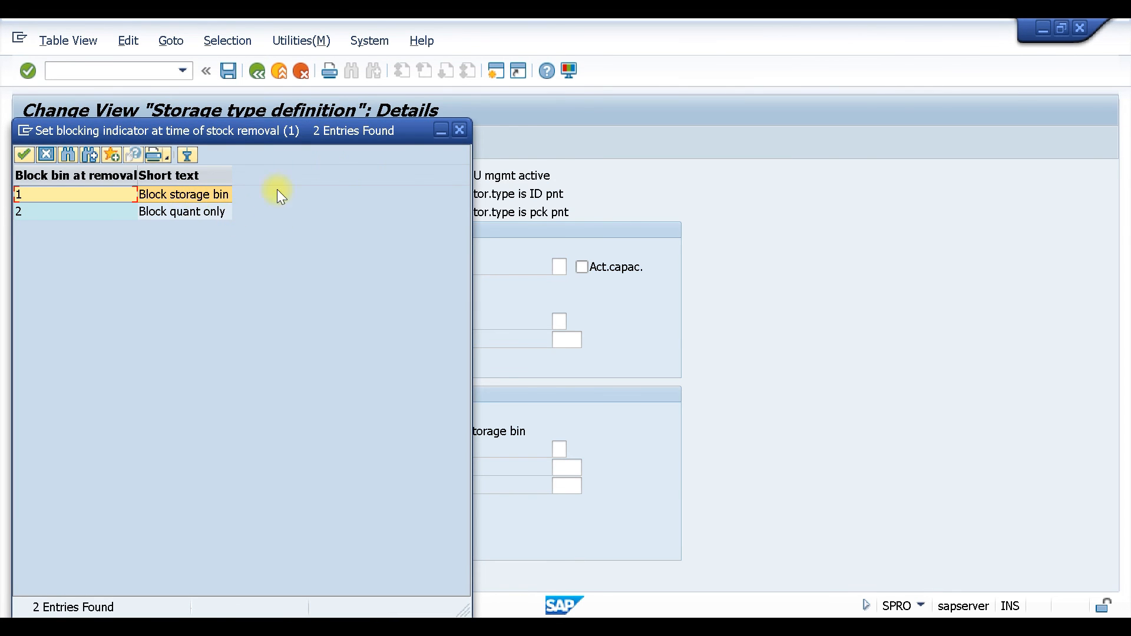
click(458, 131)
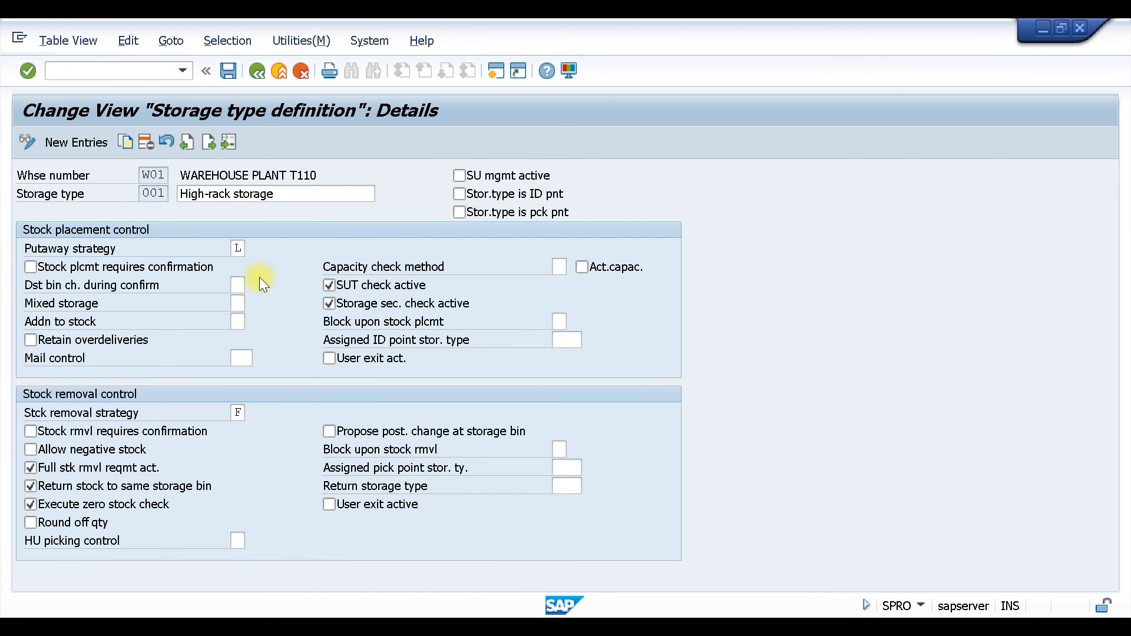
Step: Check the blocking indicators for stock removal again and try the stock removal user exit on the high-rack storage type
key(F4)
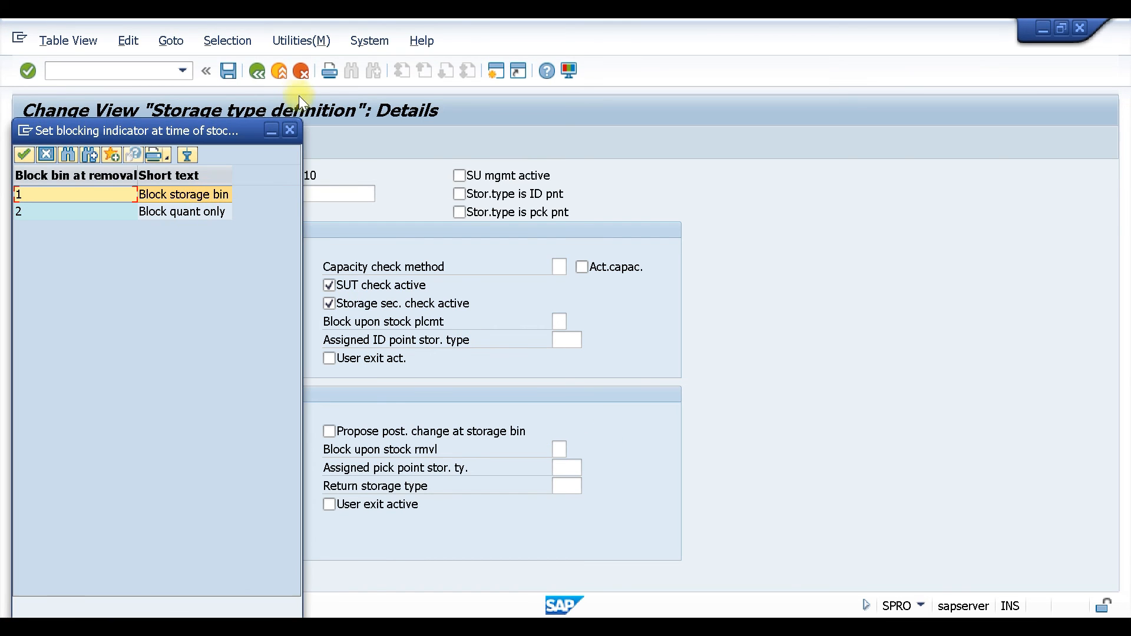
click(292, 131)
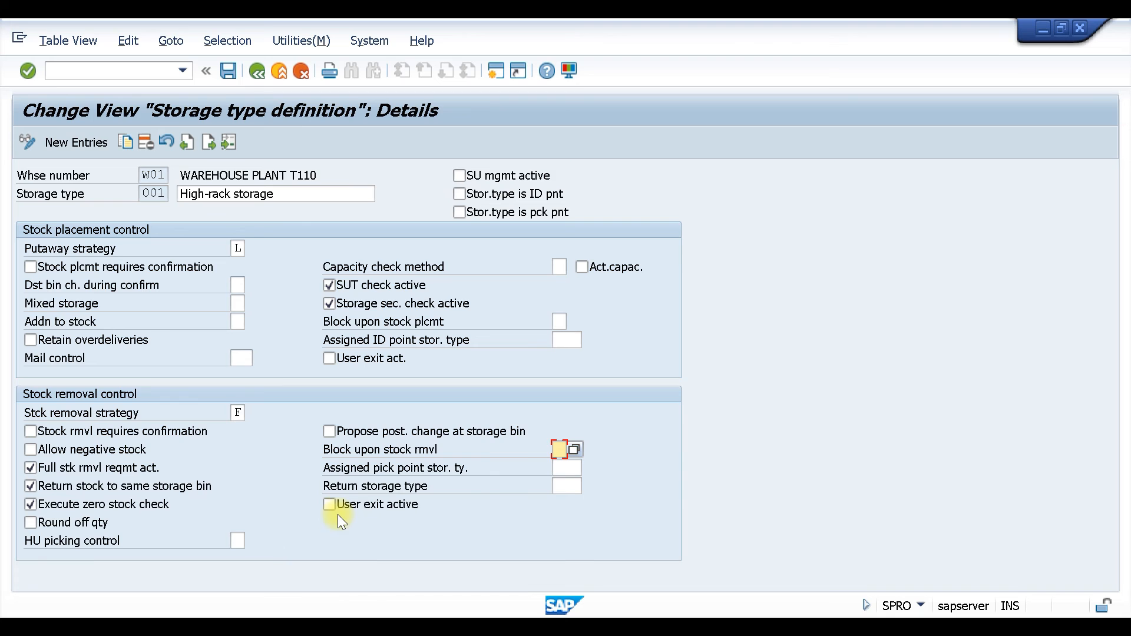
click(329, 508)
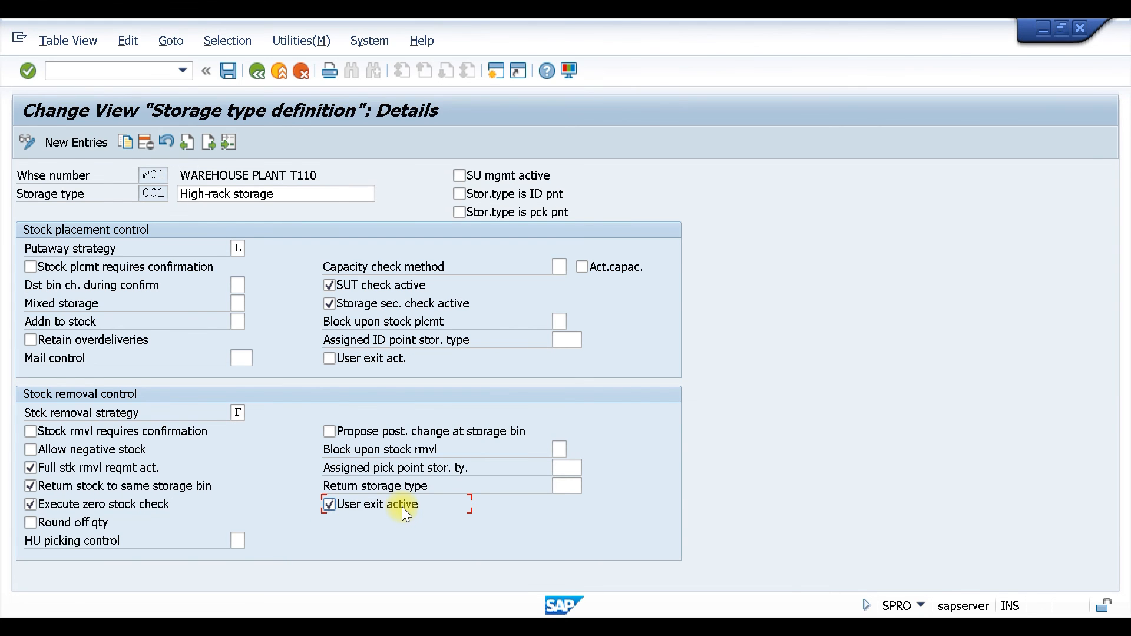
click(329, 504)
click(43, 526)
Step: Return to the storage type overview and look through the W01 storage types down to 916, Shipping Area Deliveries
click(260, 73)
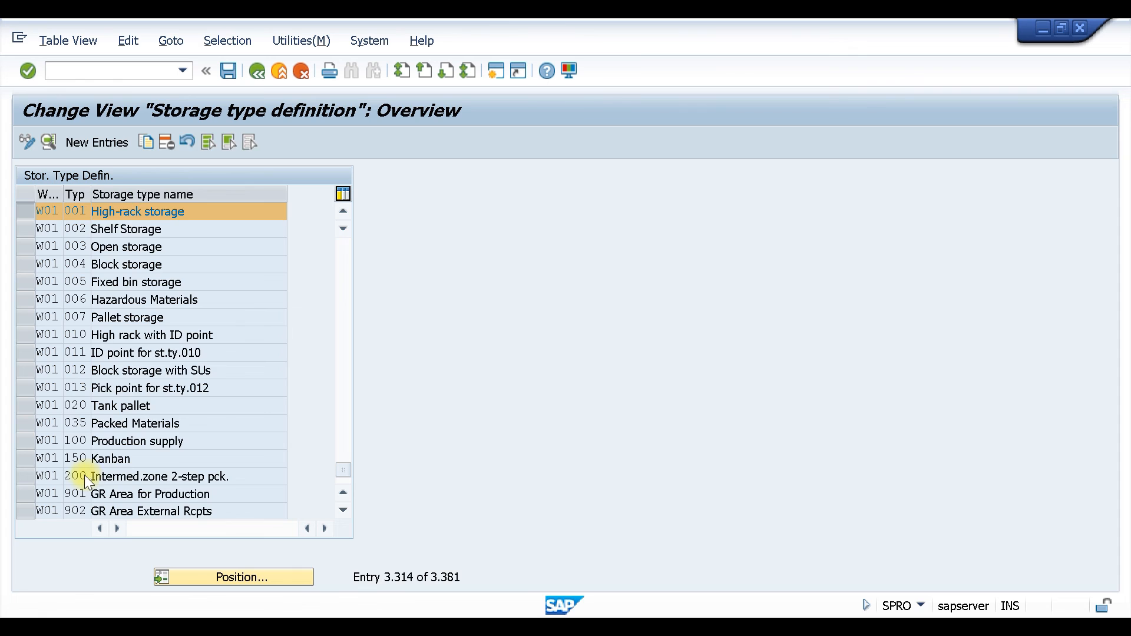
scroll(90, 468, down, 1)
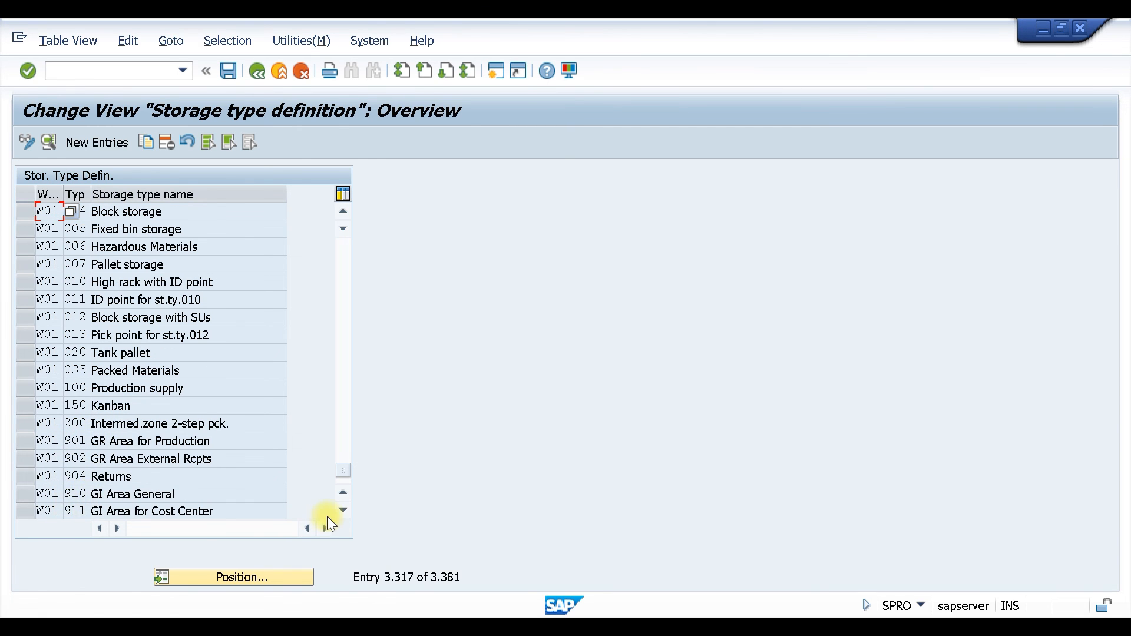
click(344, 511)
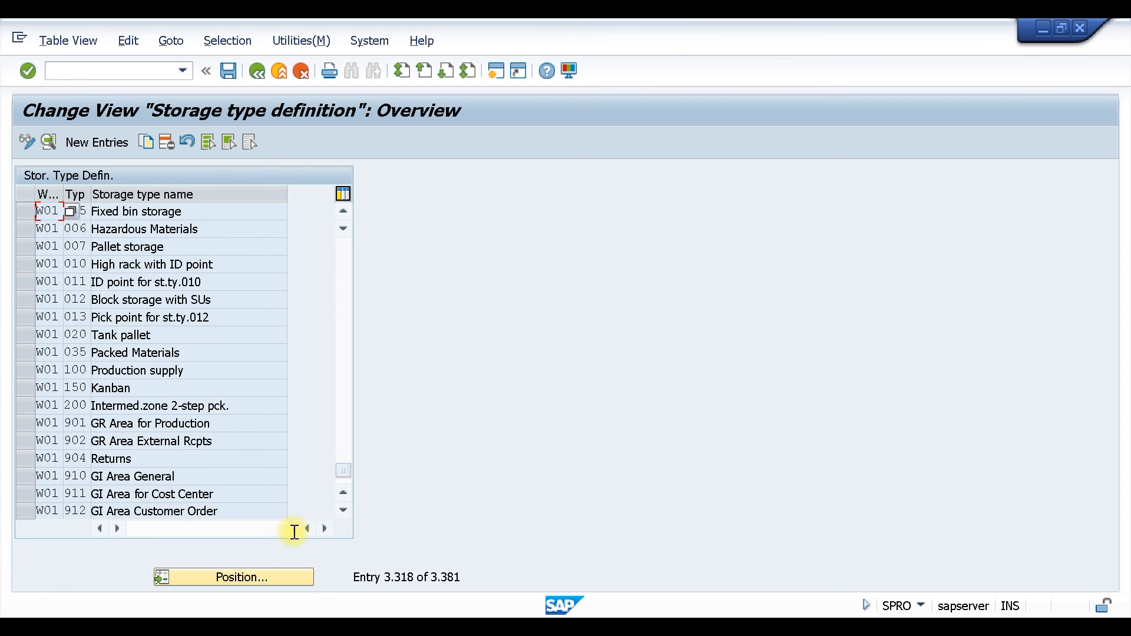
click(344, 511)
click(345, 510)
click(344, 510)
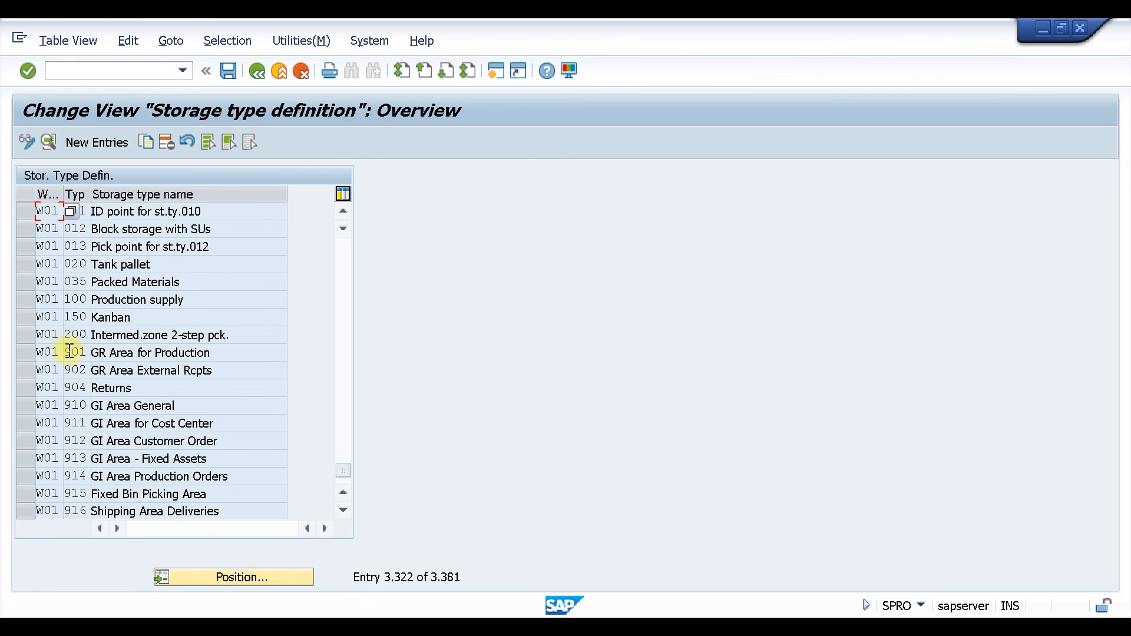
Step: Examine the W01 interim storage types one by one, from 901 GR Area for Production to 913 GI Area - Fixed Assets
drag(68, 351, 85, 353)
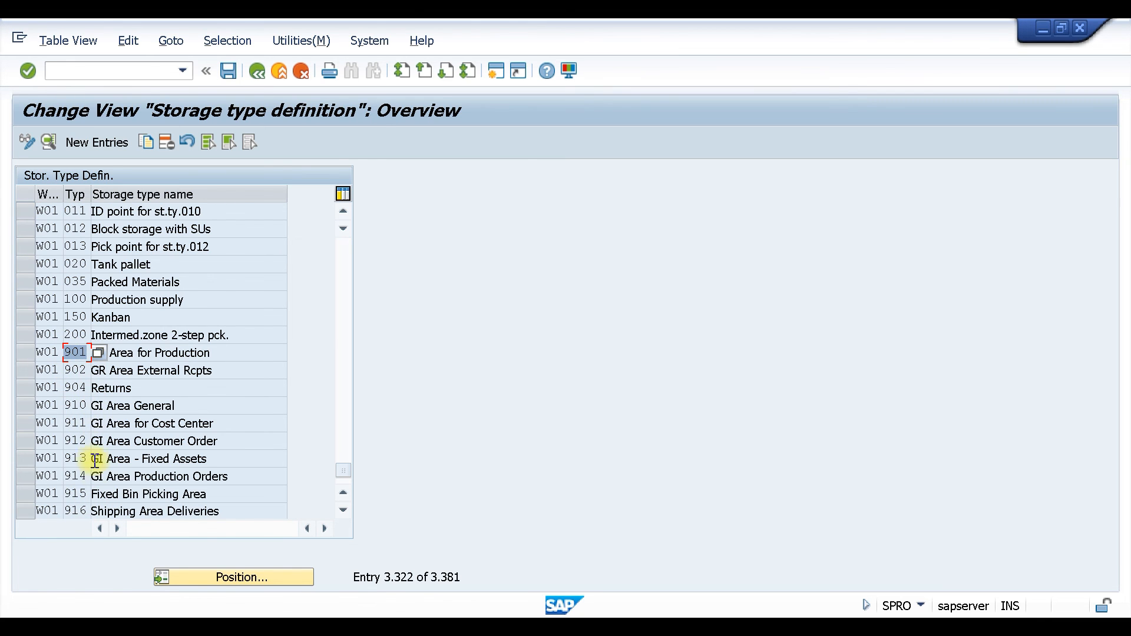
click(80, 354)
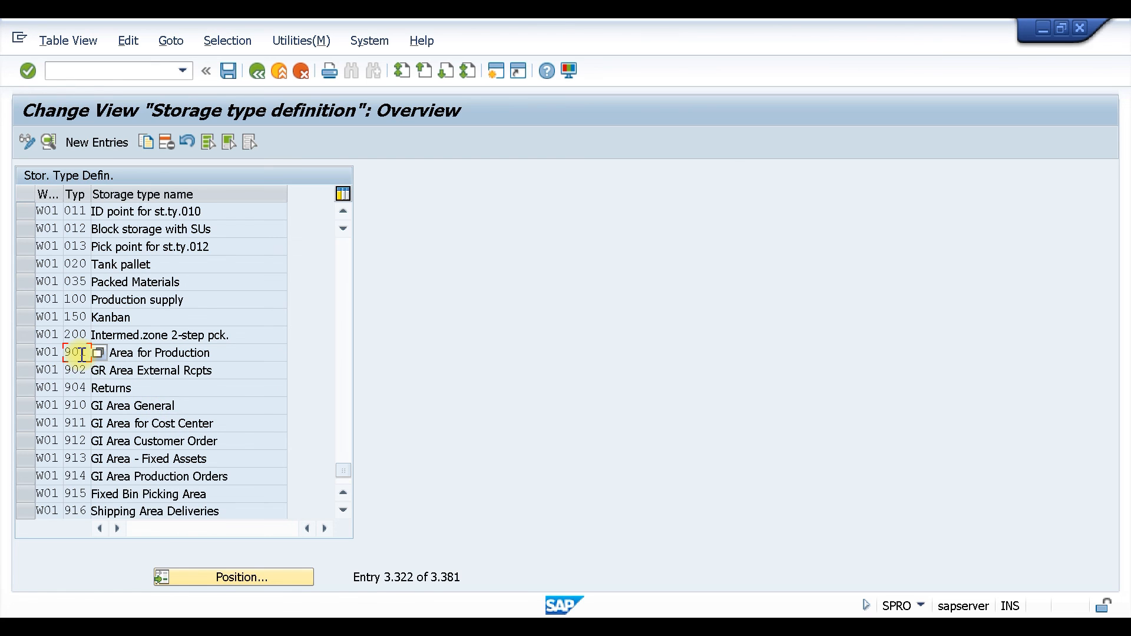
click(234, 349)
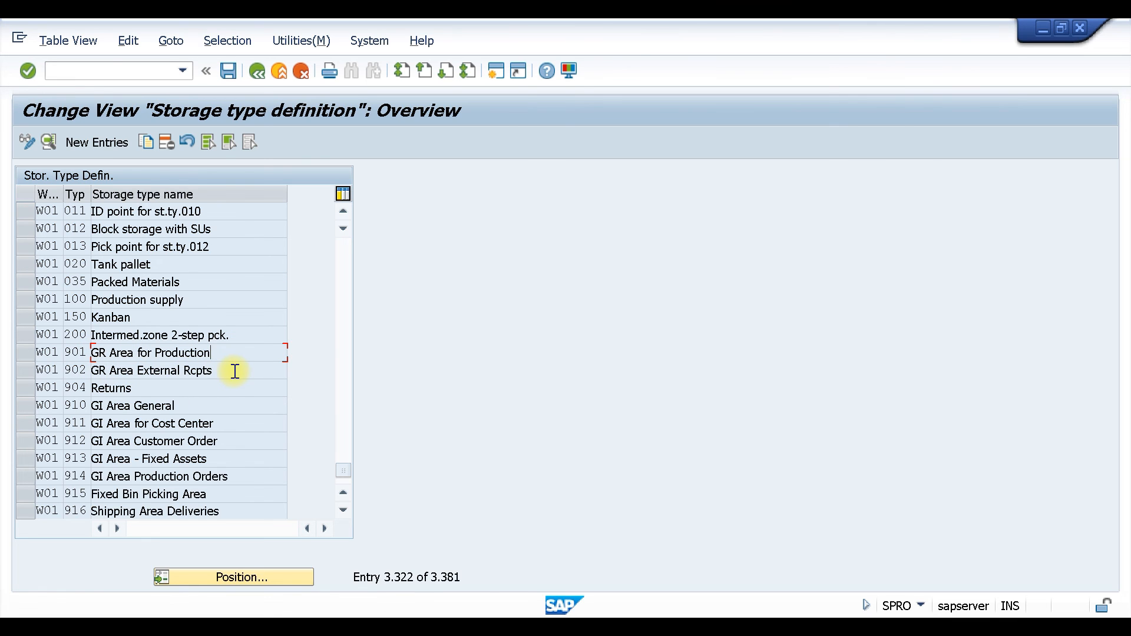
double_click(124, 387)
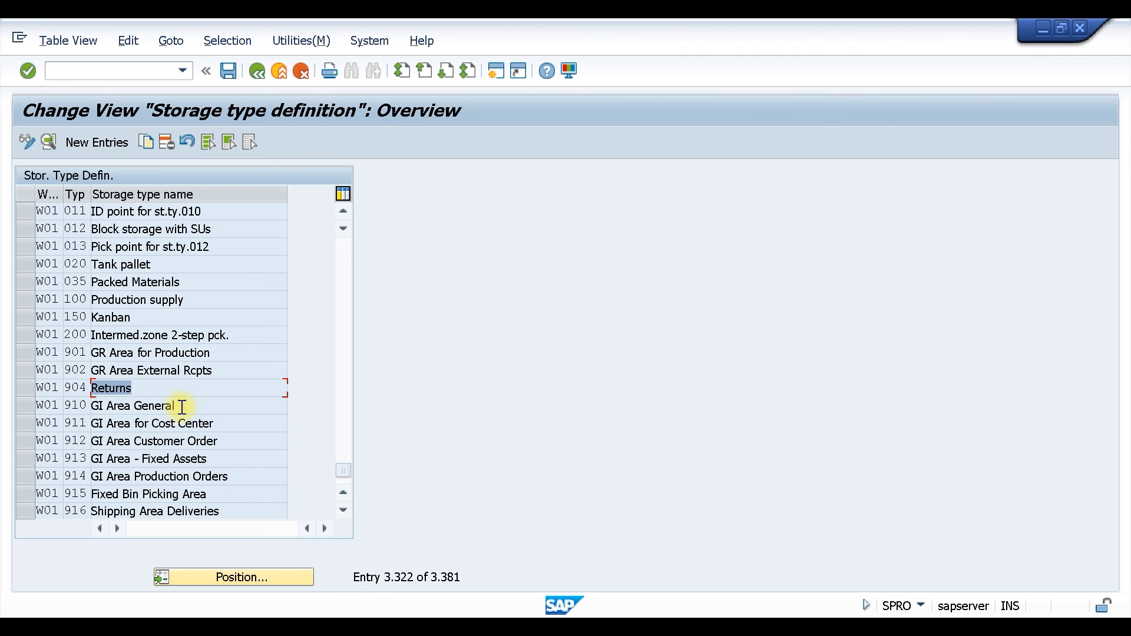
drag(190, 406, 95, 406)
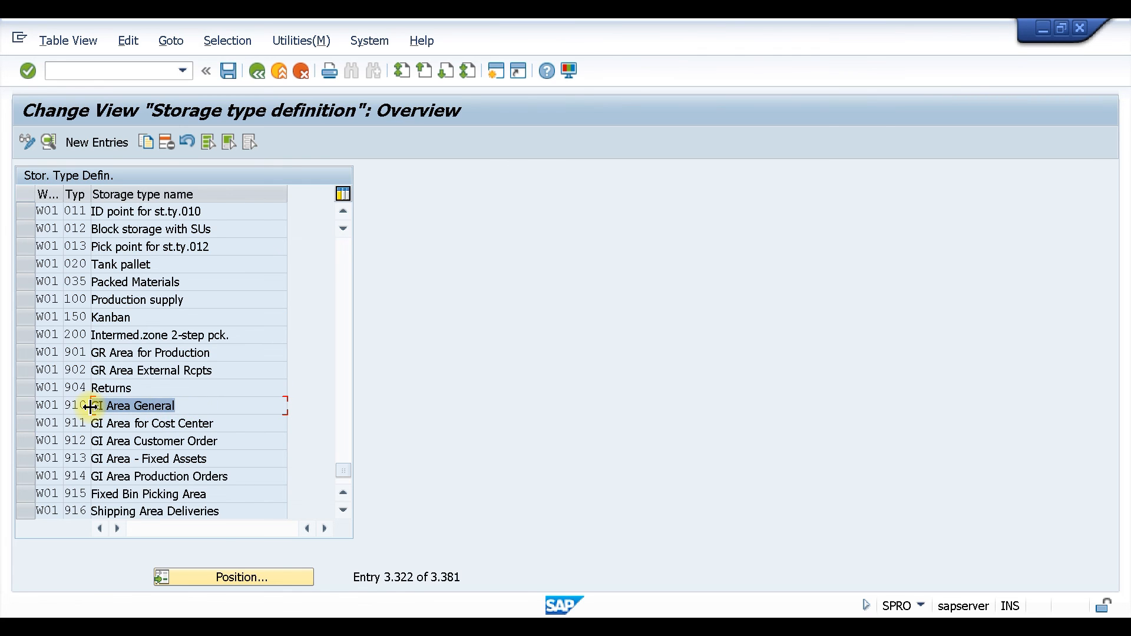
drag(232, 426, 77, 423)
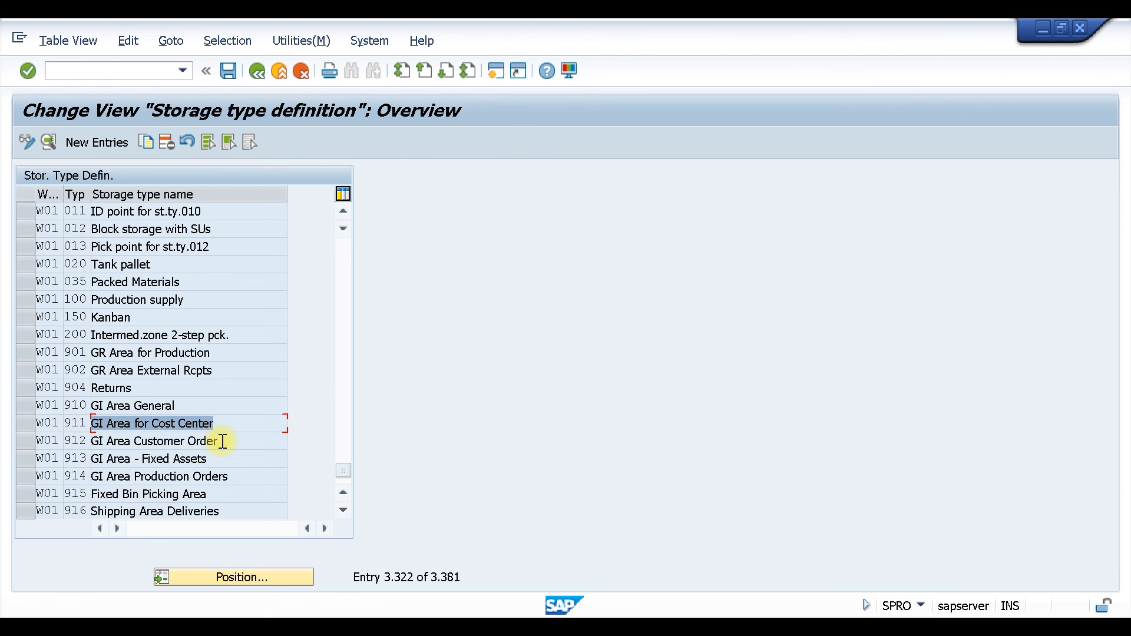
drag(222, 440, 89, 442)
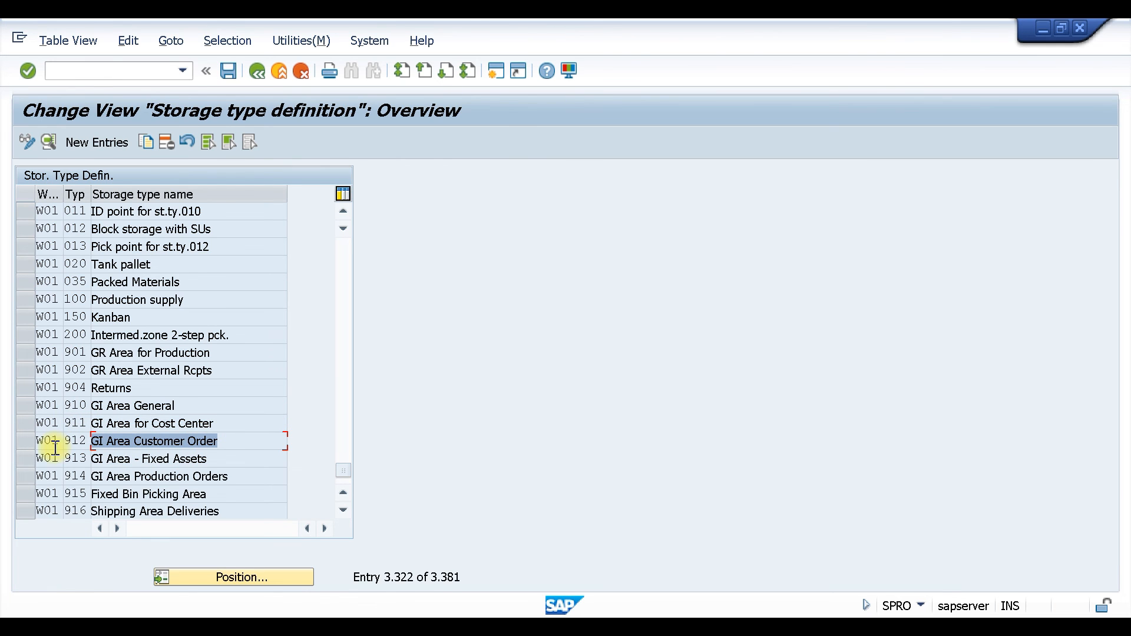
drag(227, 458, 52, 460)
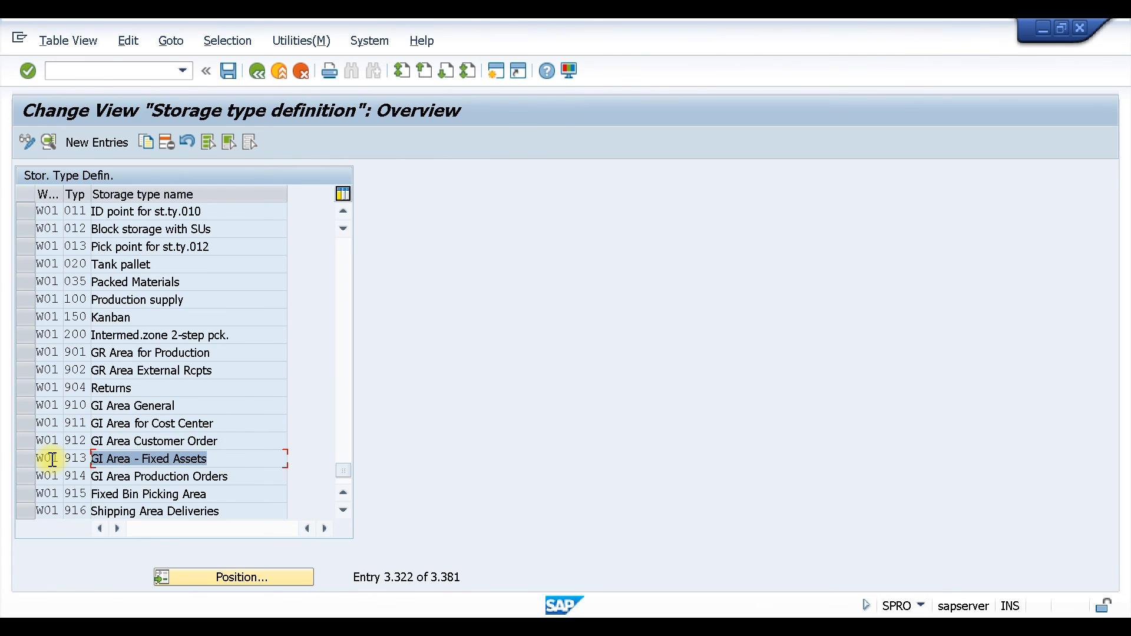